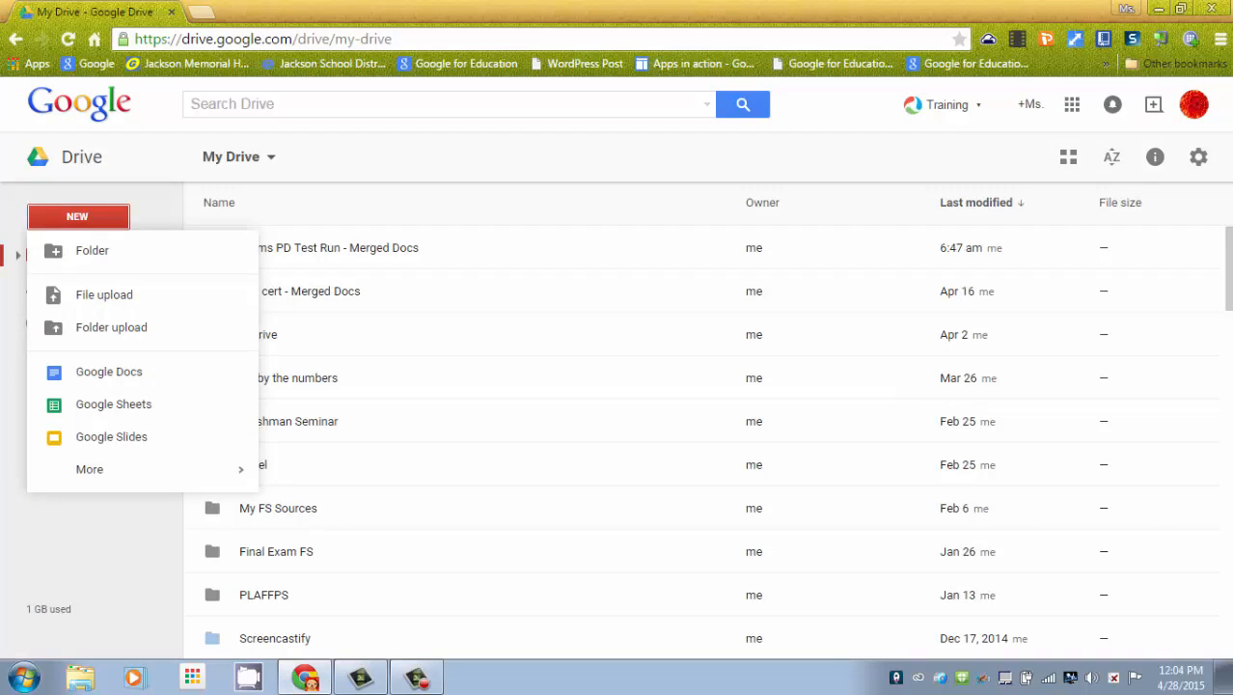
# Step: Create a new Google Form and rename it "Example test"
pyautogui.moveTo(135, 469)
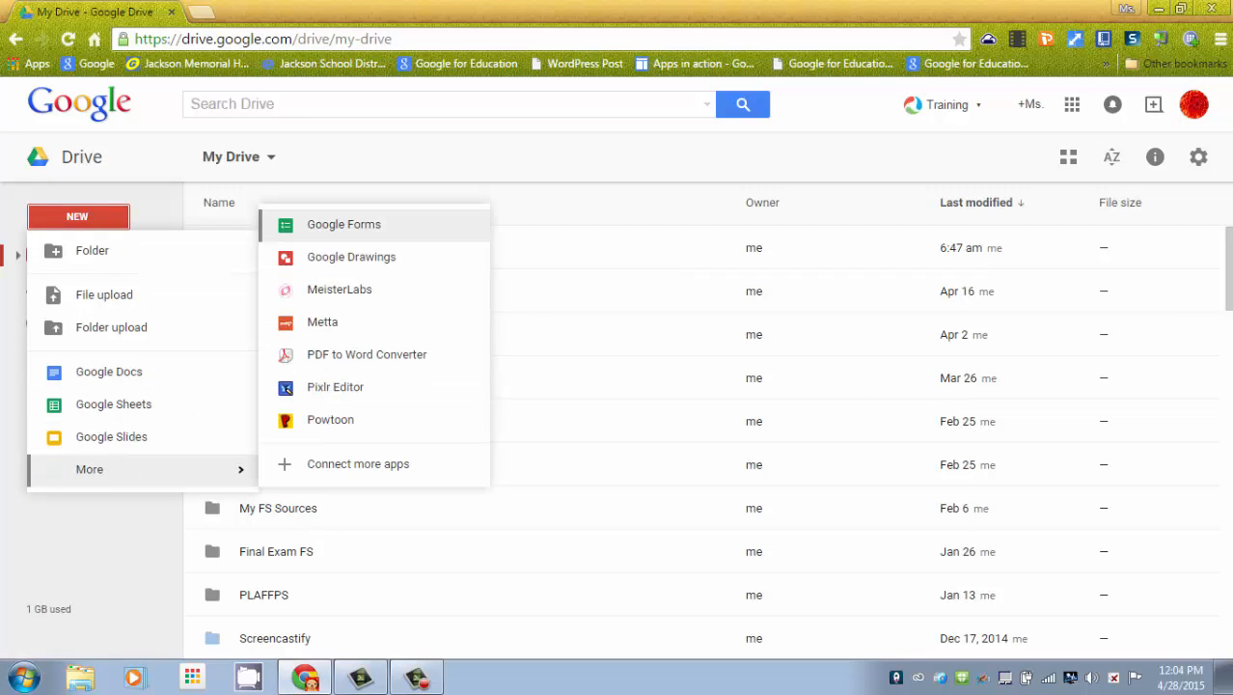
pyautogui.click(344, 223)
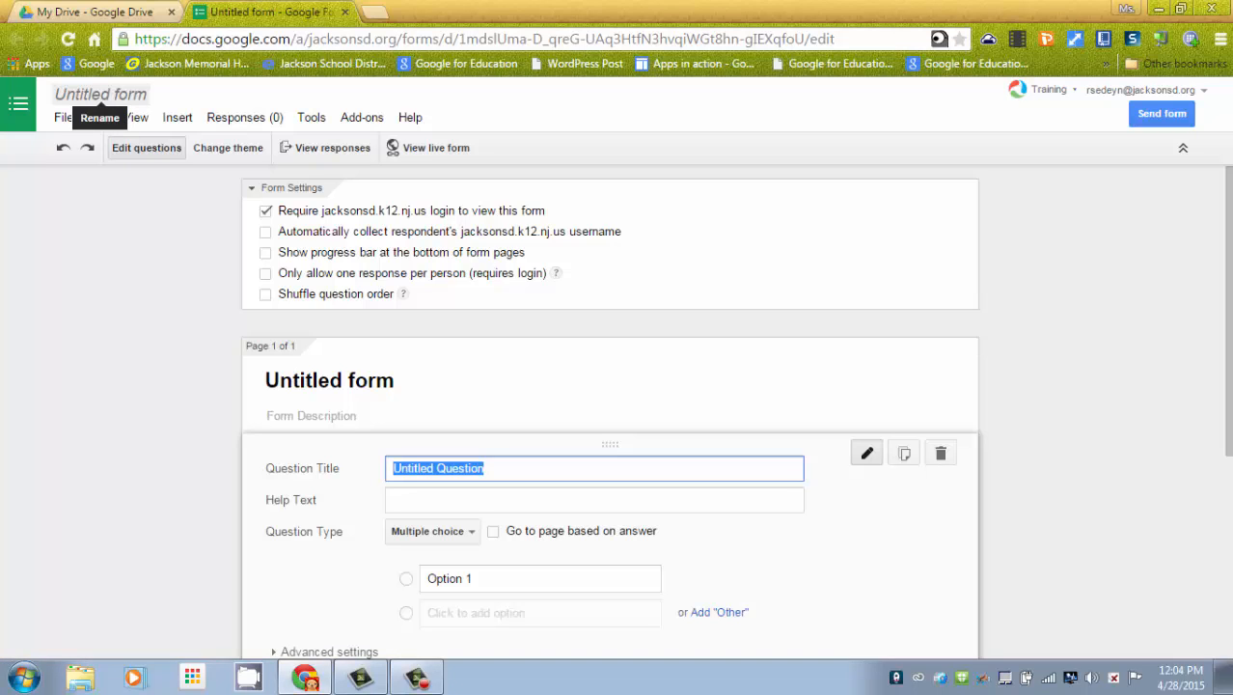
pyautogui.click(101, 93)
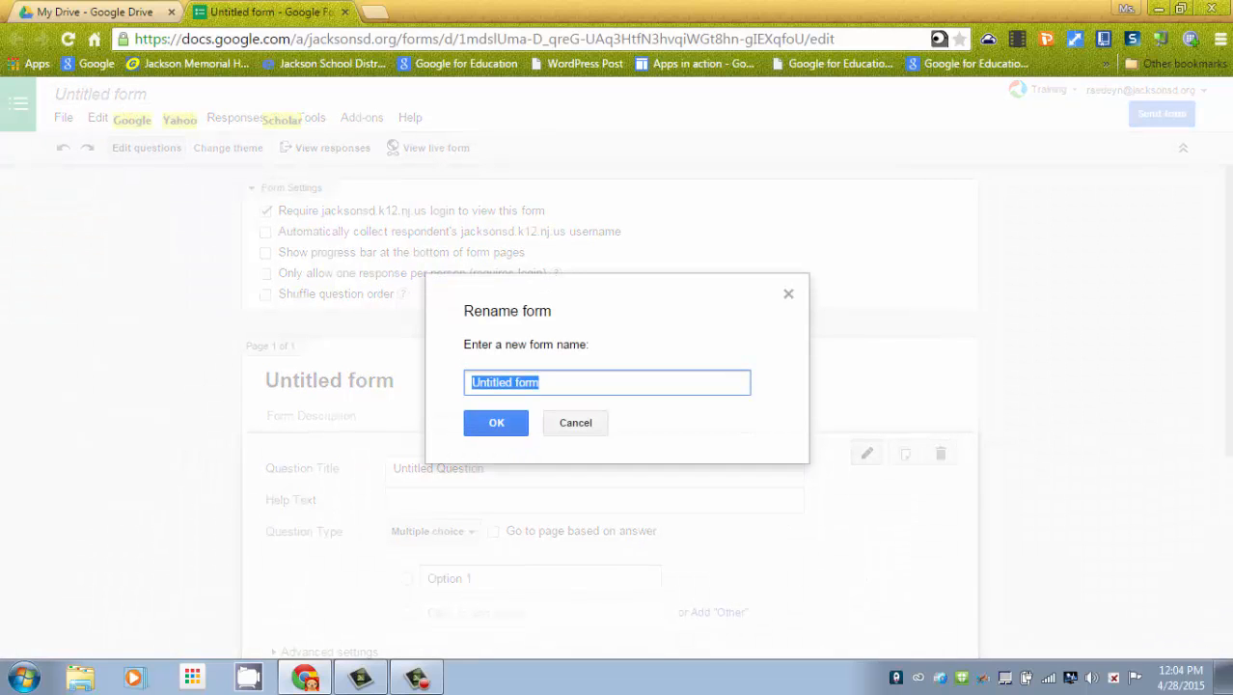
pyautogui.write('ad')
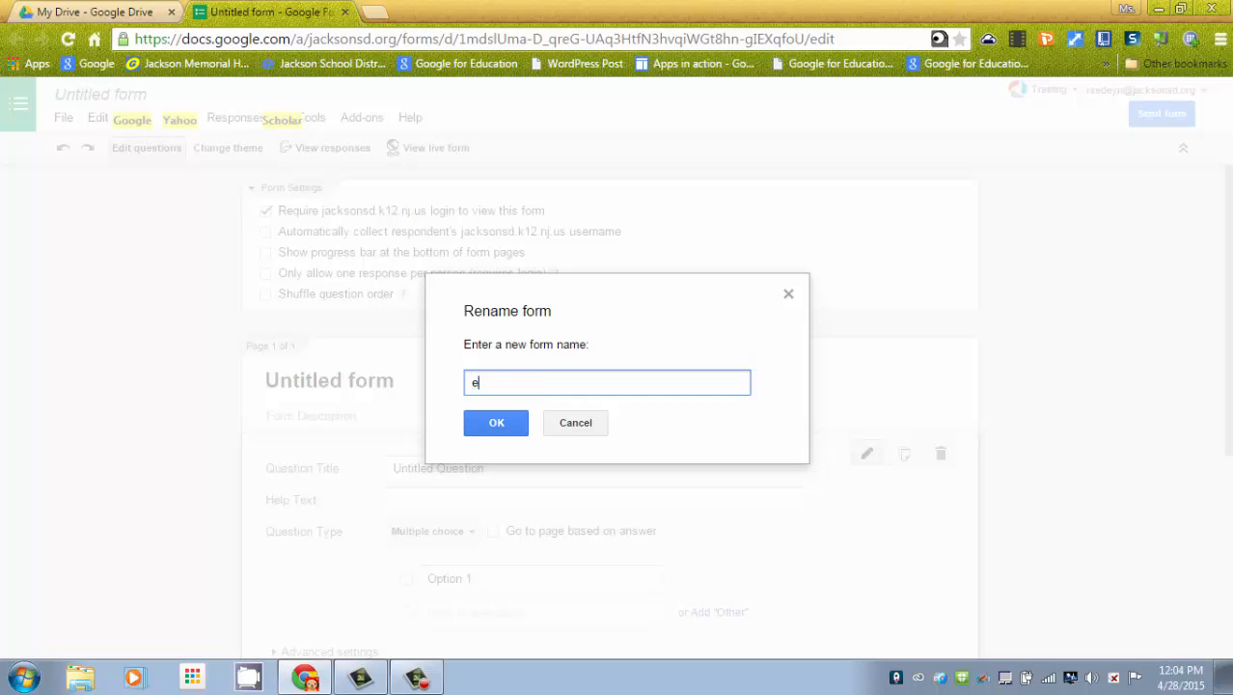
pyautogui.press('BackSpace')
pyautogui.press('BackSpace')
pyautogui.write('Example test')
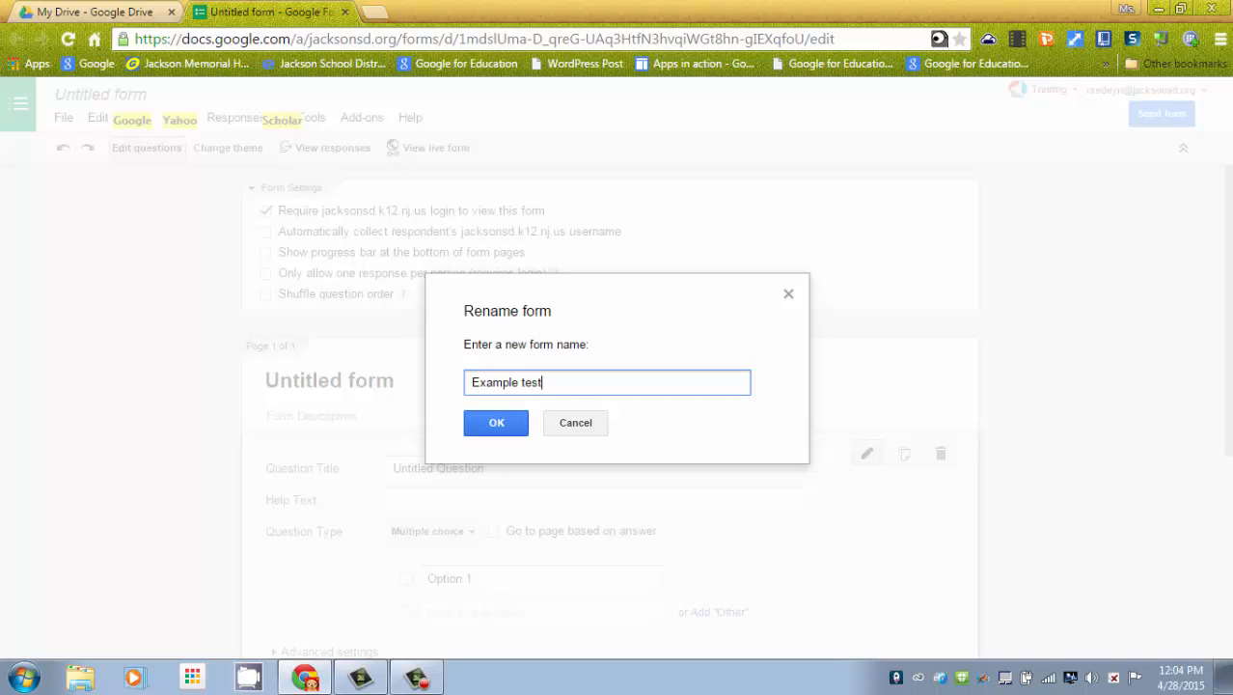
pyautogui.press('Return')
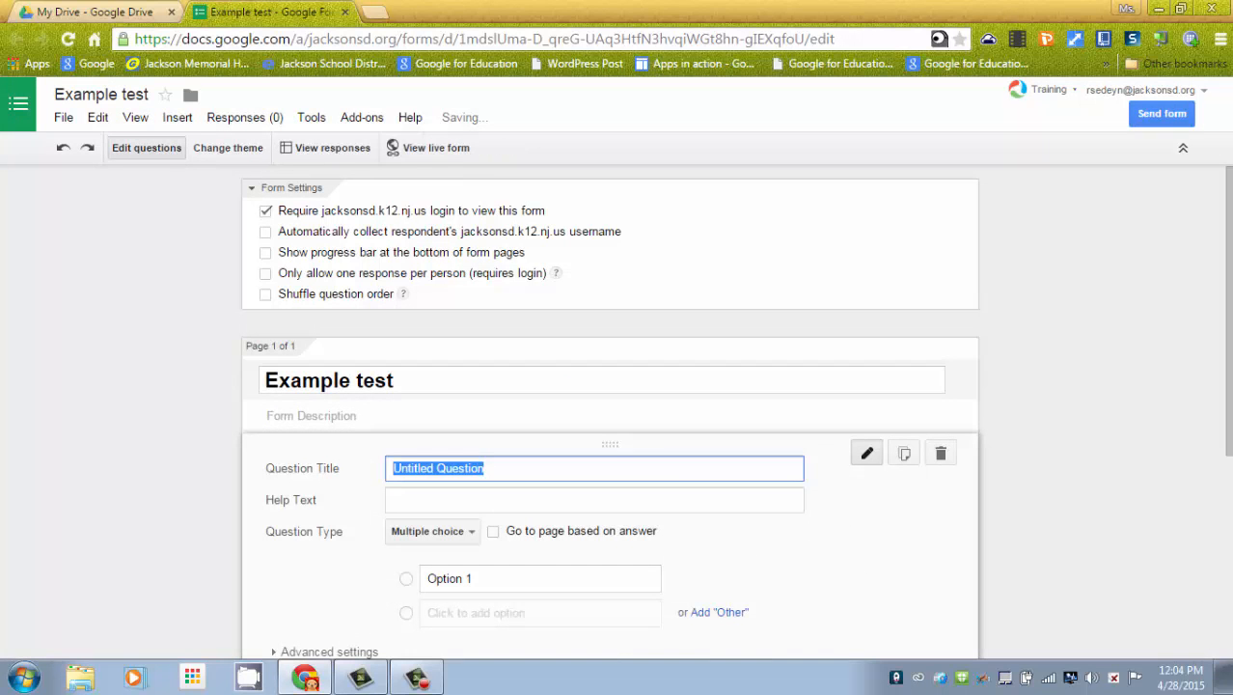
# Step: Enter "Optional Description" as the form description and set the first question's type to Text
pyautogui.click(405, 416)
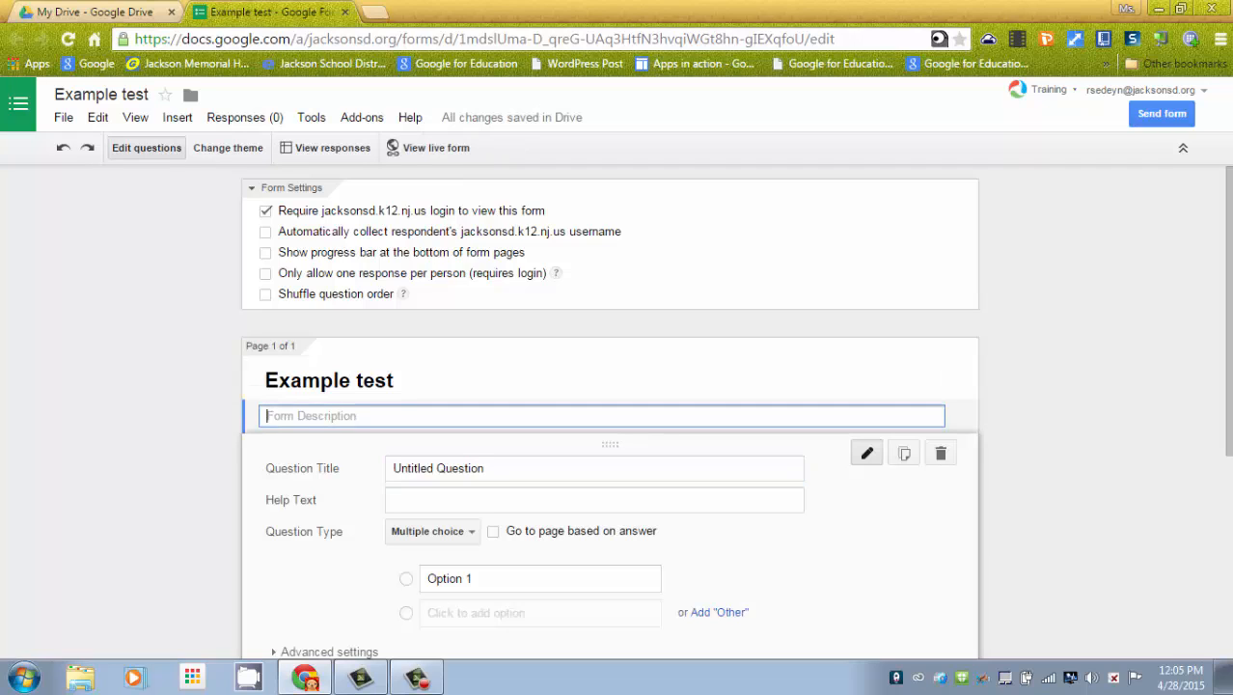
pyautogui.write('Optional Description')
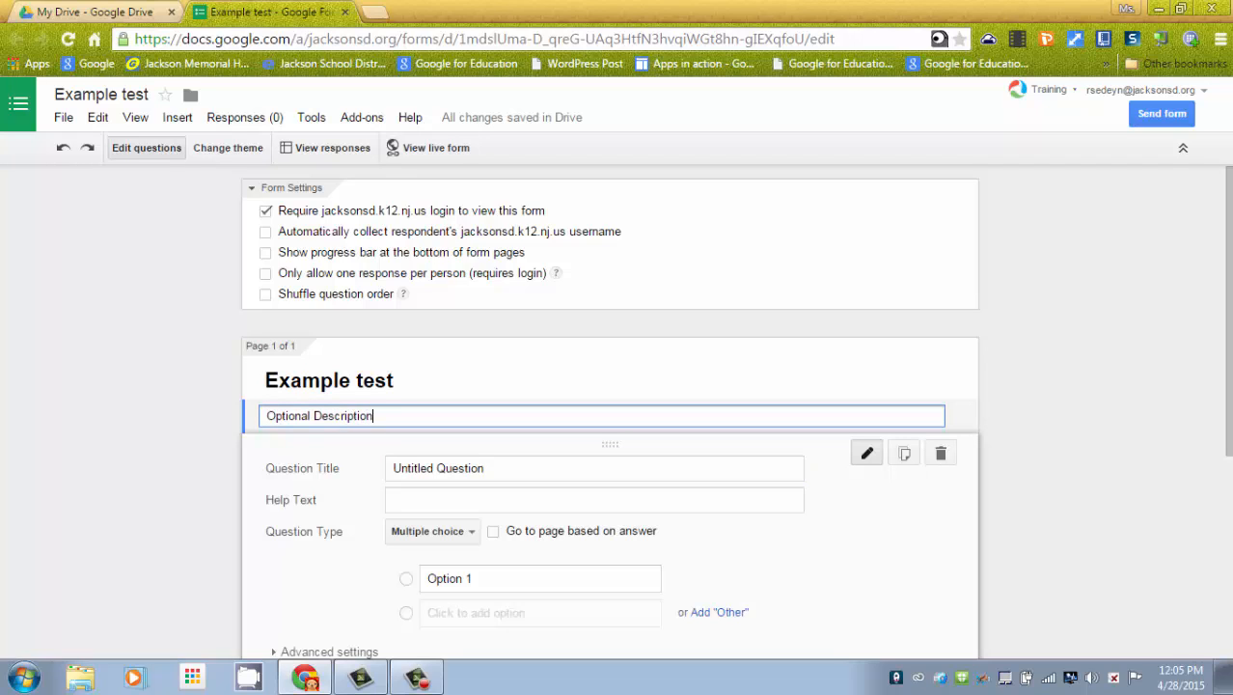
pyautogui.scroll(-1, 610, 405)
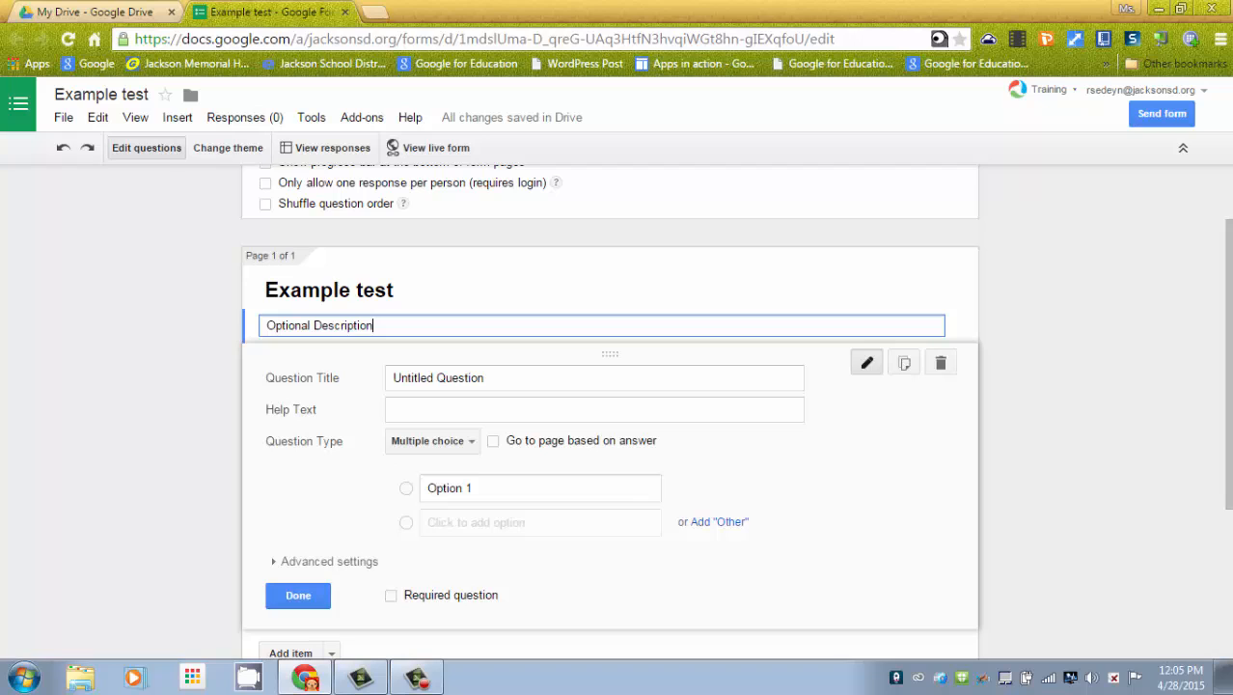
pyautogui.click(471, 441)
pyautogui.press('Up')
pyautogui.press('Up')
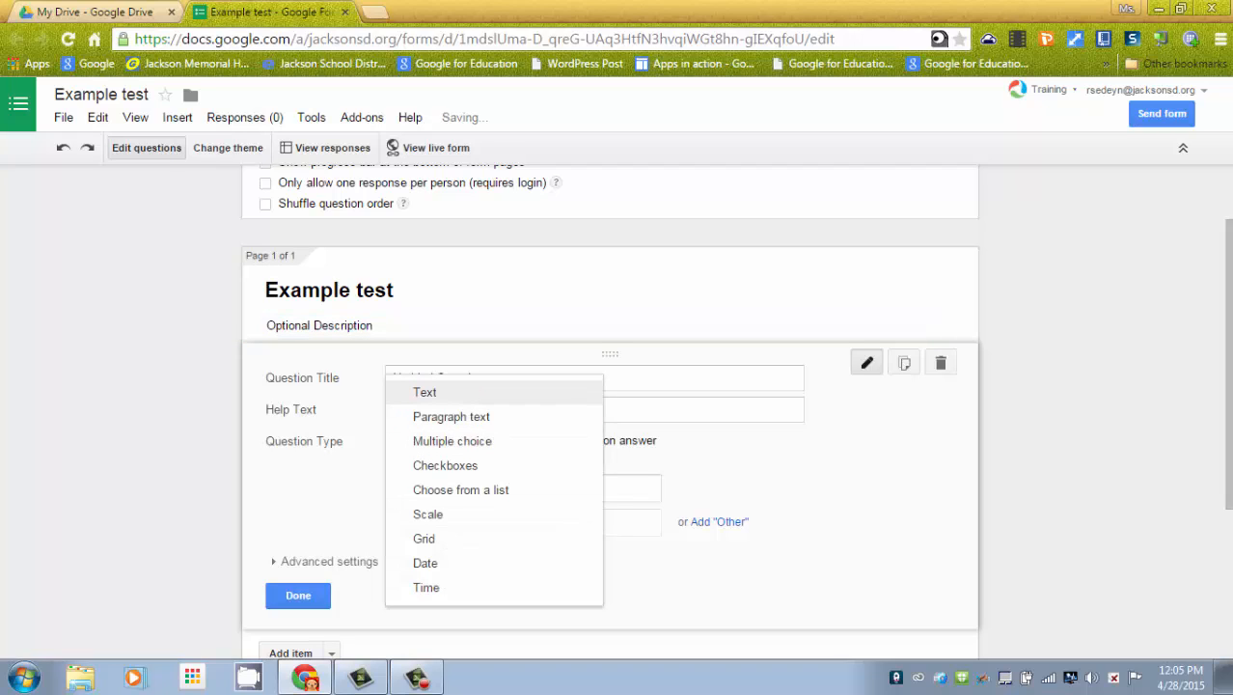
pyautogui.press('Return')
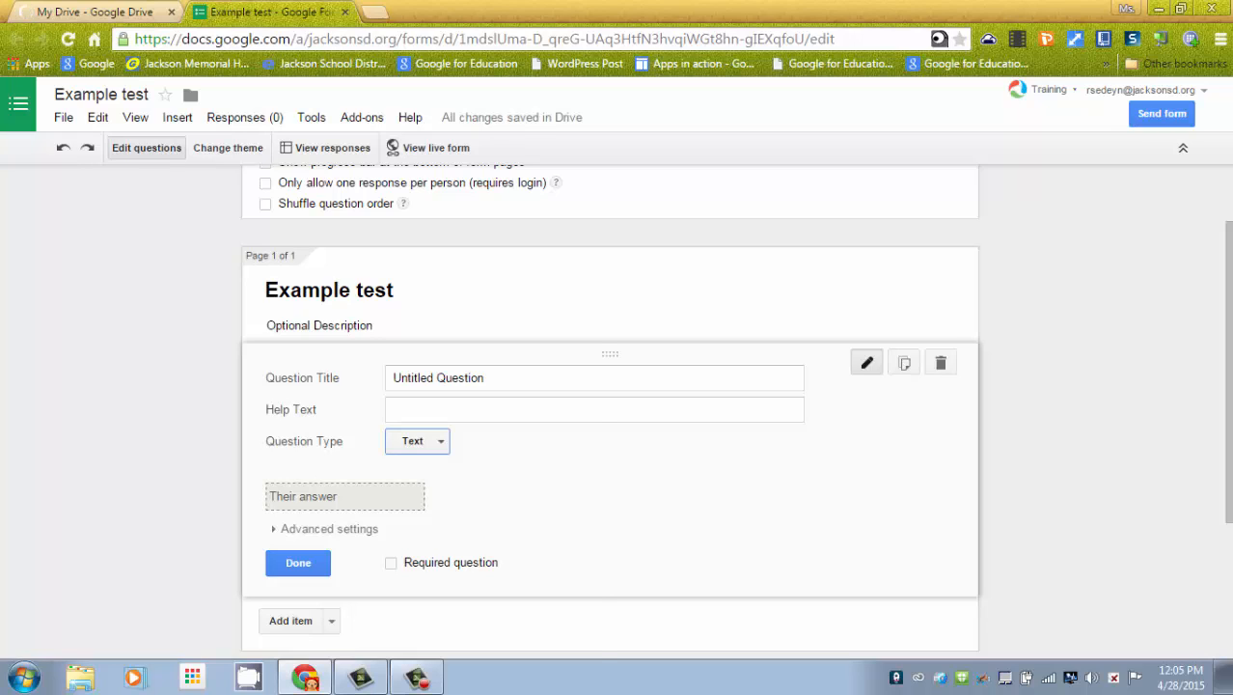
# Step: Examine the available question types for the first question, from Text through Time
pyautogui.click(417, 441)
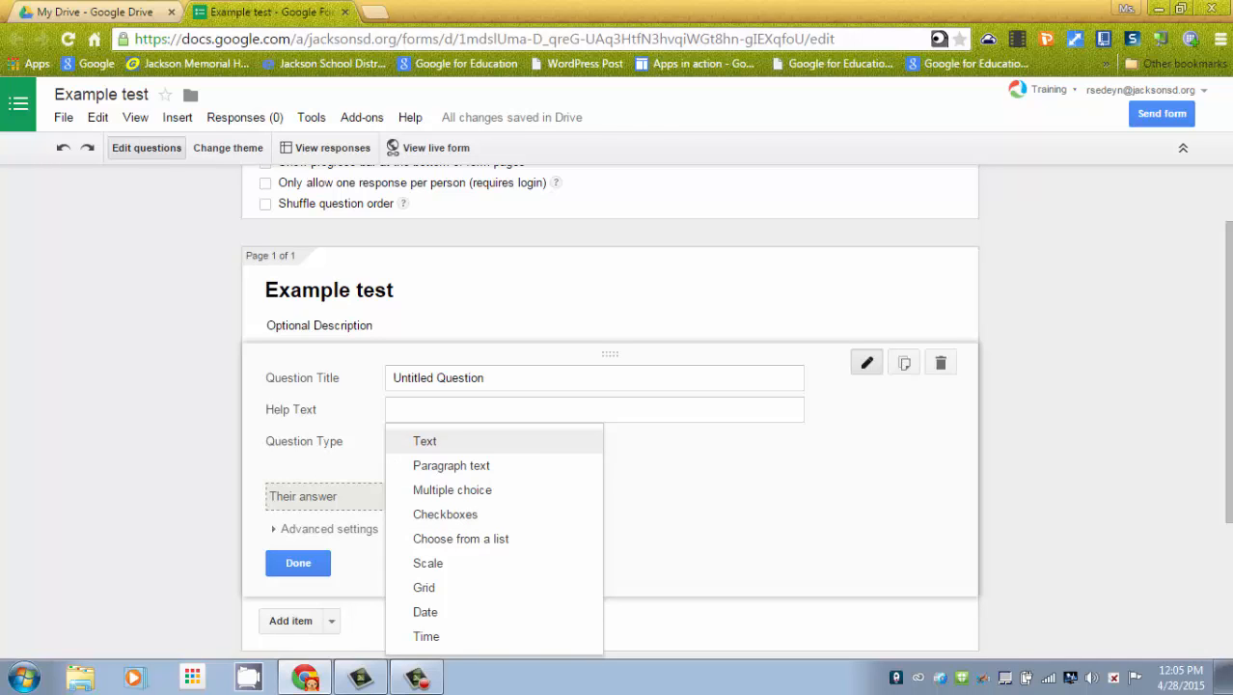
pyautogui.press('Down')
pyautogui.press('Up')
pyautogui.press('Down')
pyautogui.press('Down')
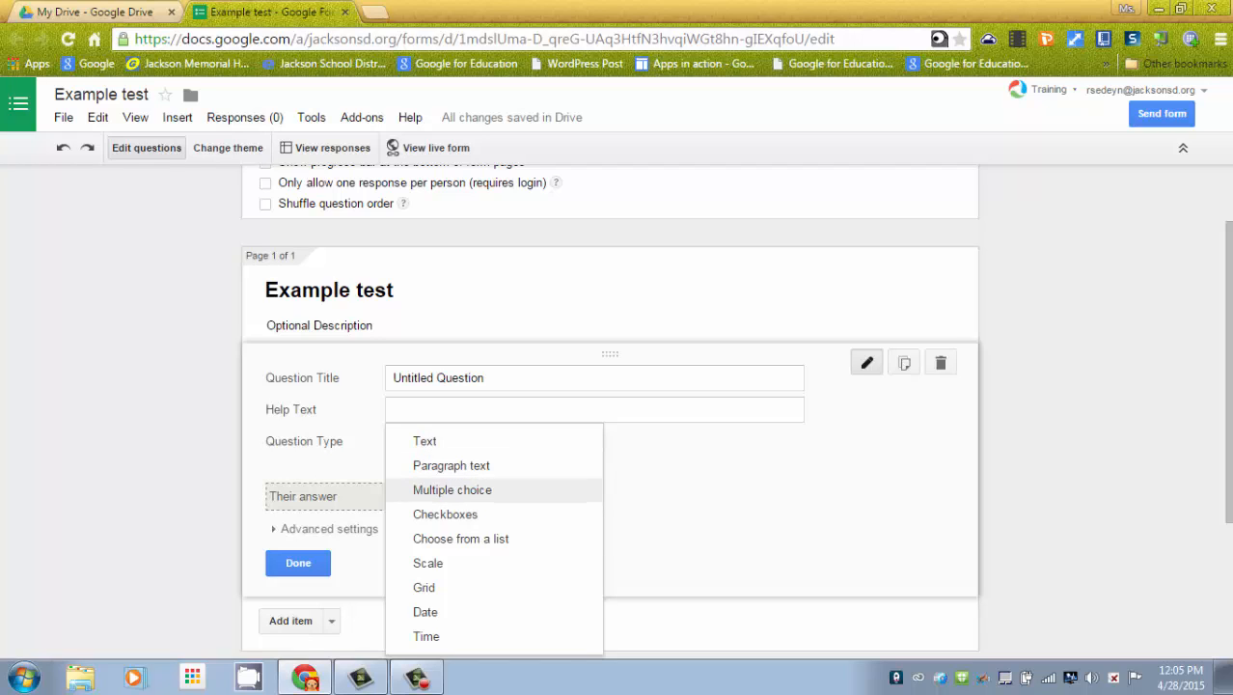
pyautogui.press('Down')
pyautogui.press('Down')
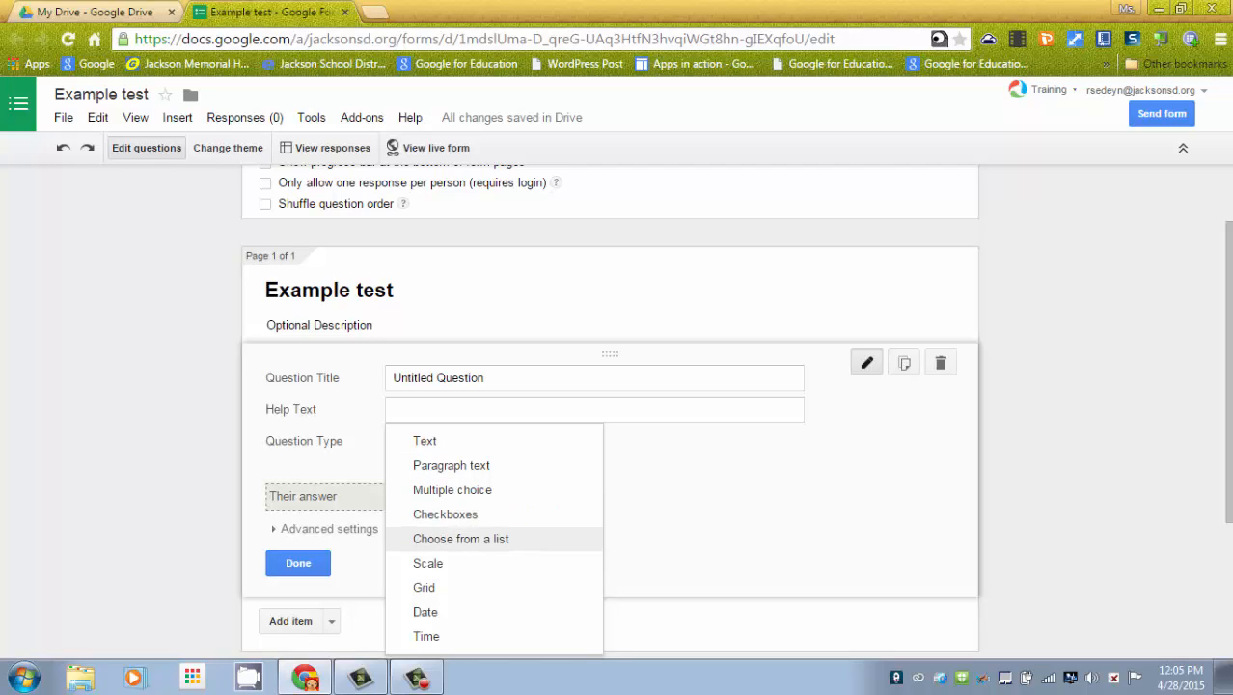
pyautogui.press('Up')
pyautogui.press('Down')
pyautogui.press('Down')
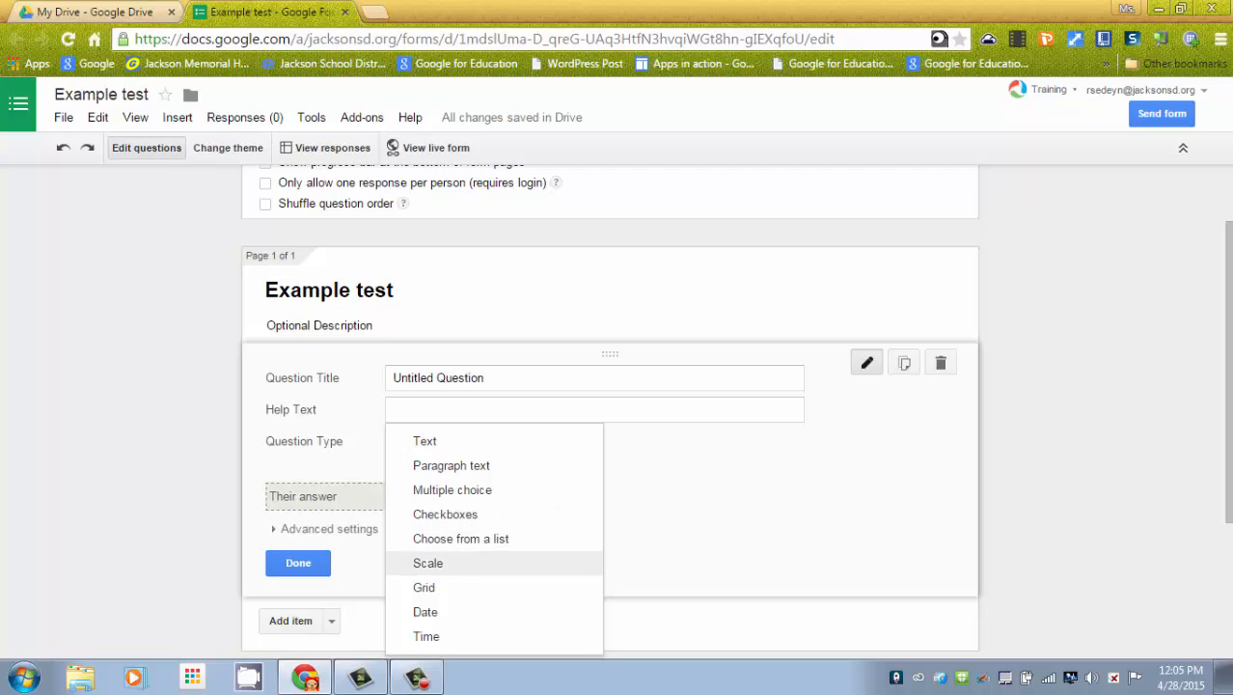
pyautogui.press('Down')
pyautogui.press('Down')
pyautogui.press('Down')
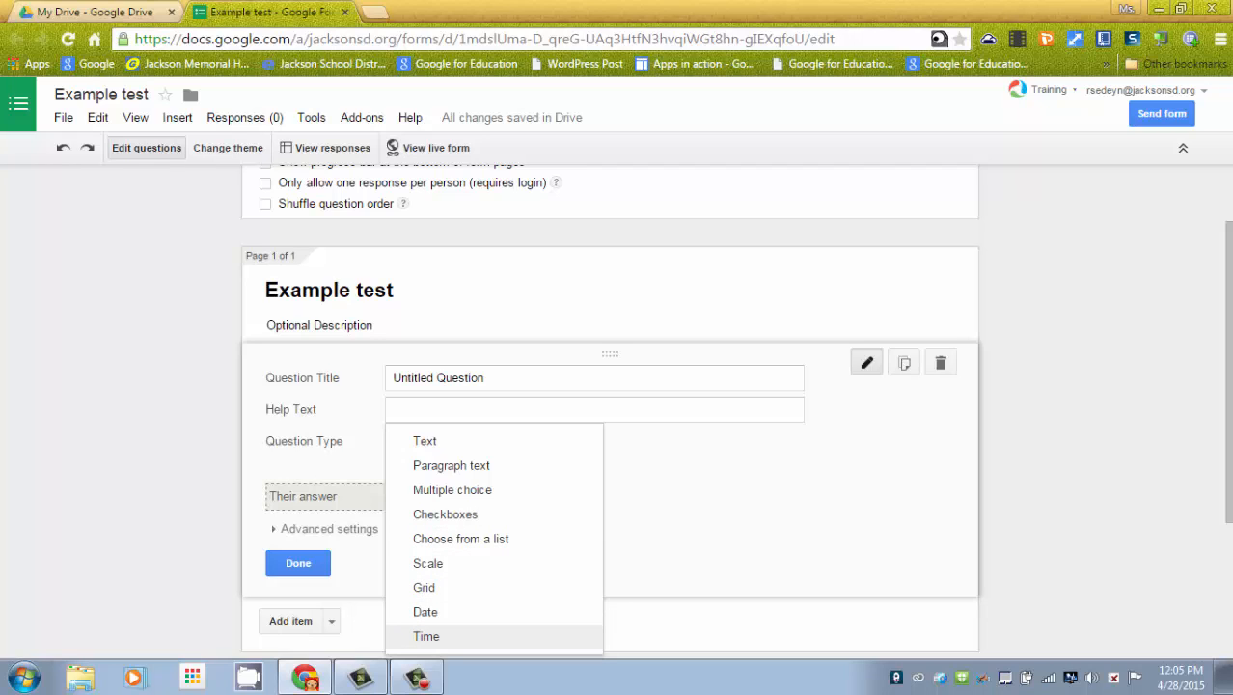
pyautogui.press('Up')
pyautogui.press('Up')
pyautogui.press('Up')
pyautogui.press('Down')
pyautogui.press('Down')
pyautogui.press('Down')
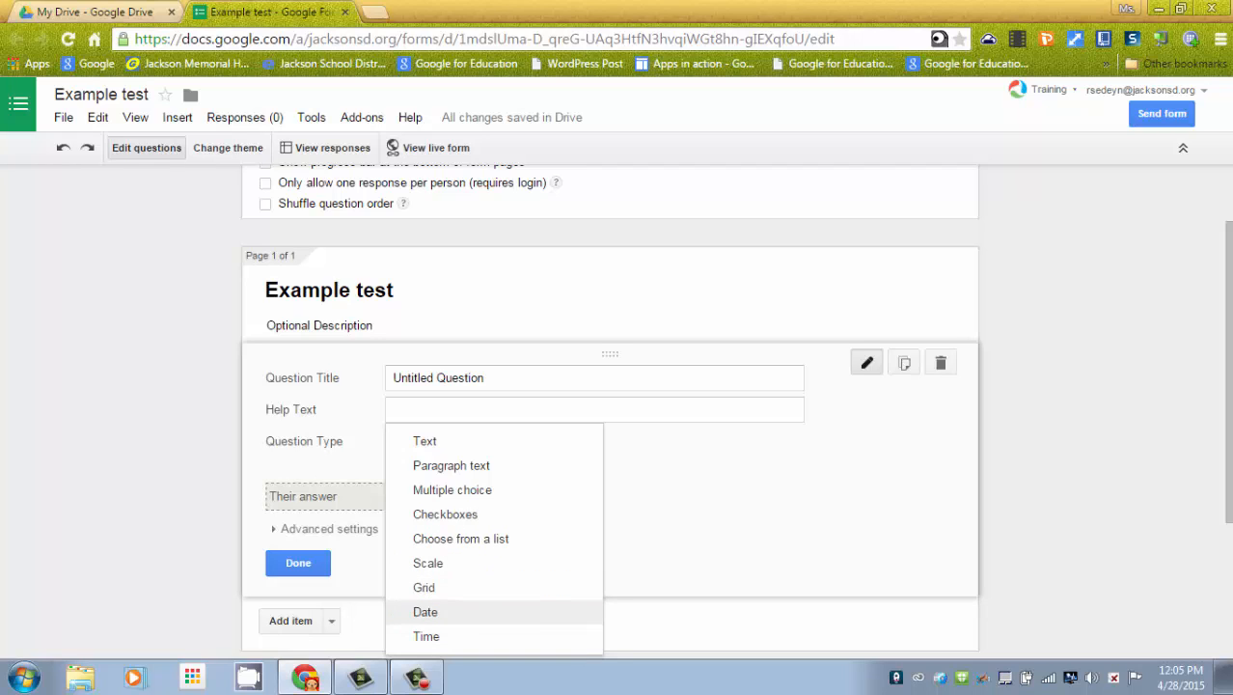
pyautogui.press('Up')
pyautogui.press('Up')
pyautogui.press('Up')
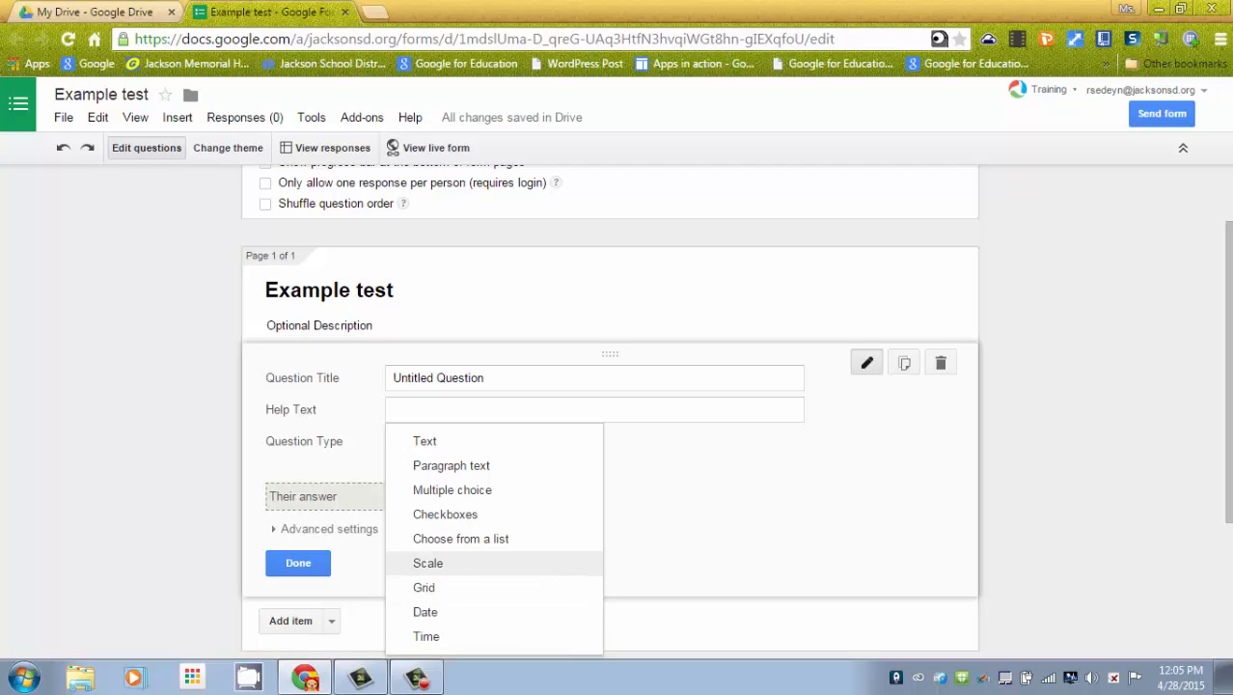
pyautogui.press('Down')
pyautogui.press('Down')
pyautogui.press('Down')
pyautogui.press('Up')
pyautogui.press('Up')
pyautogui.press('Up')
pyautogui.press('Up')
pyautogui.press('Up')
pyautogui.press('Up')
pyautogui.press('Up')
pyautogui.press('Up')
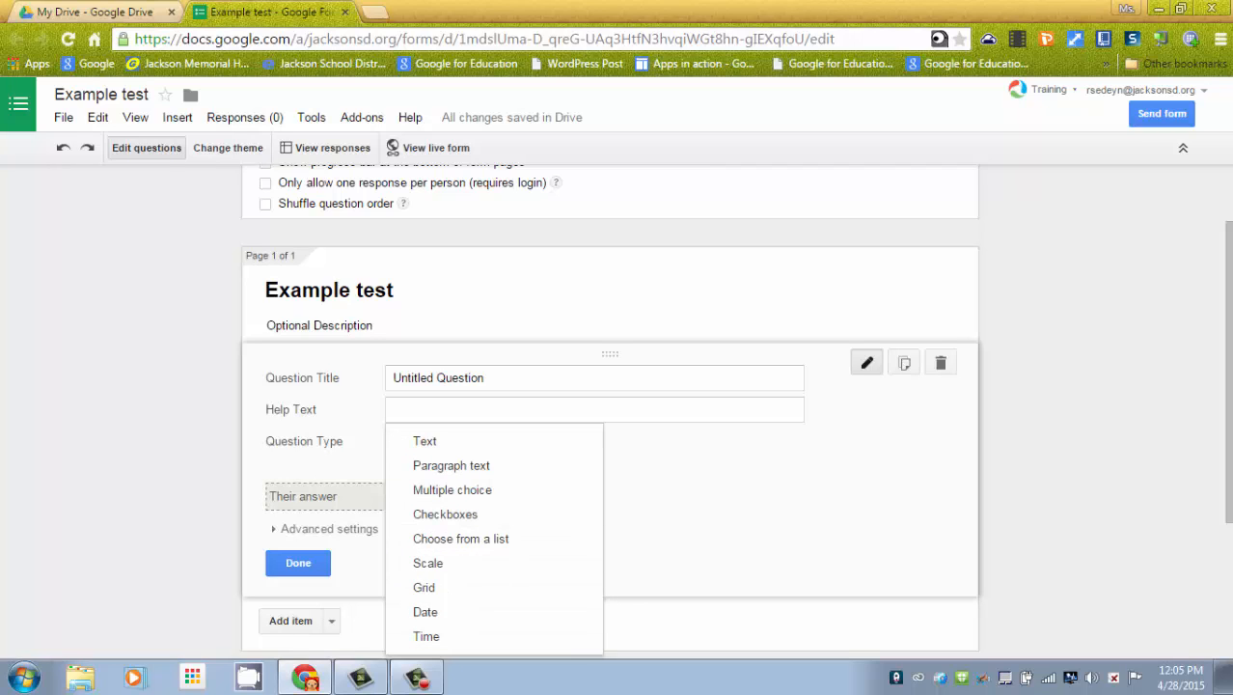
# Step: Title the first question "This is my first question" and make it required
pyautogui.click(454, 378)
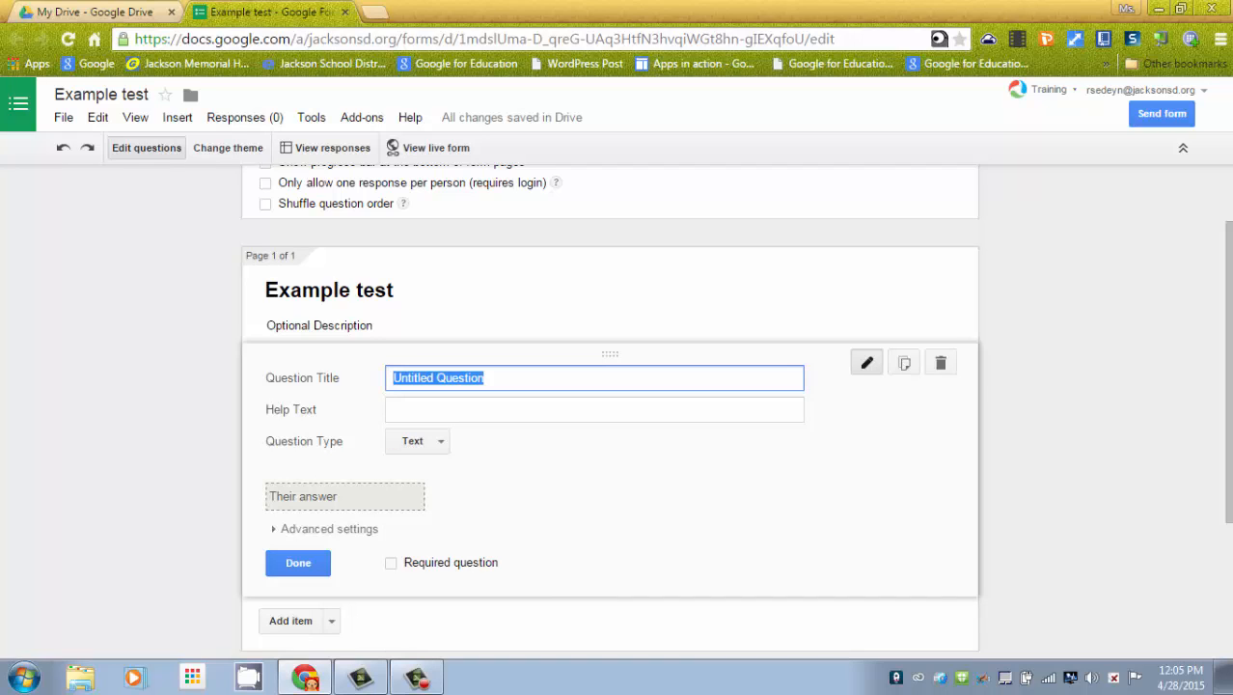
pyautogui.write('This i')
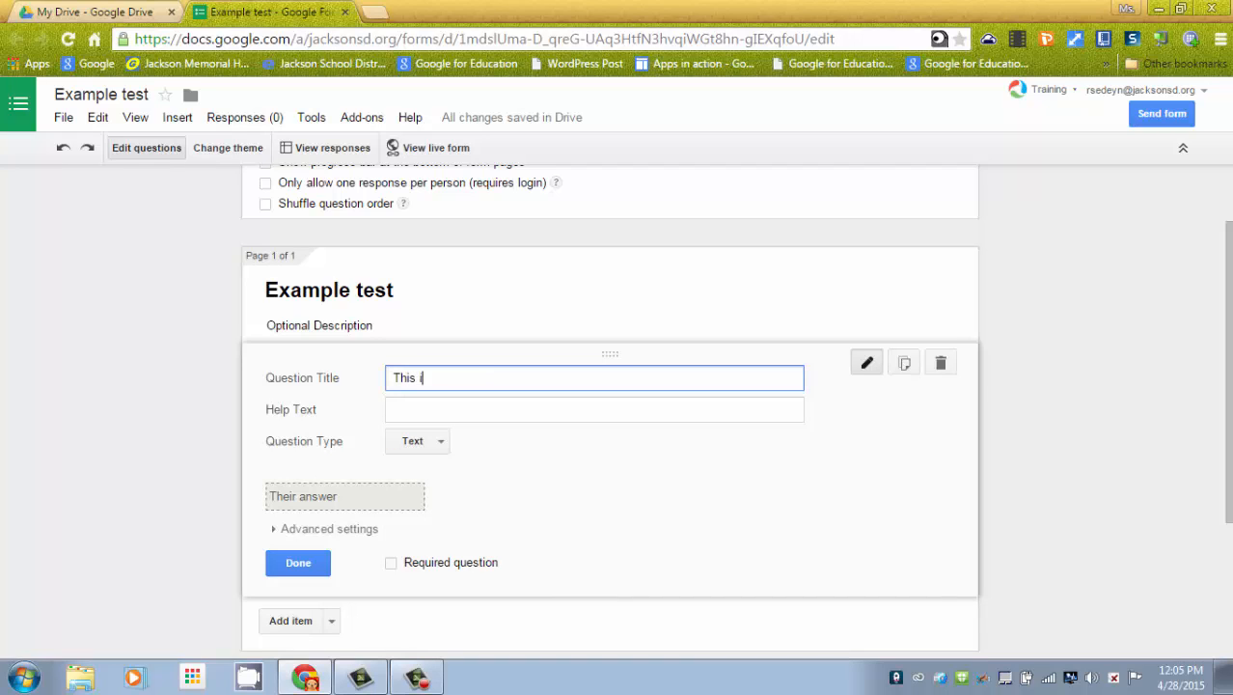
pyautogui.write('s my first question')
pyautogui.click(391, 563)
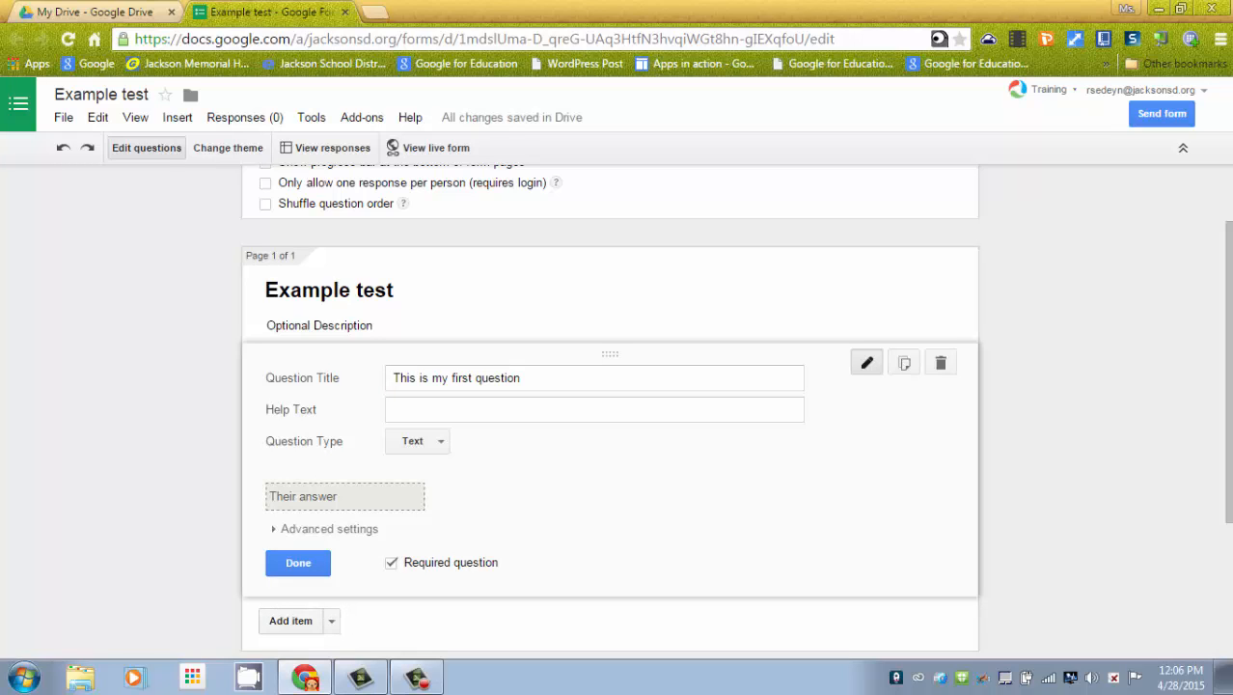
# Step: Add a multiple choice question titled "Question number 2 goes here." and give it a second answer, Option 2
pyautogui.click(331, 620)
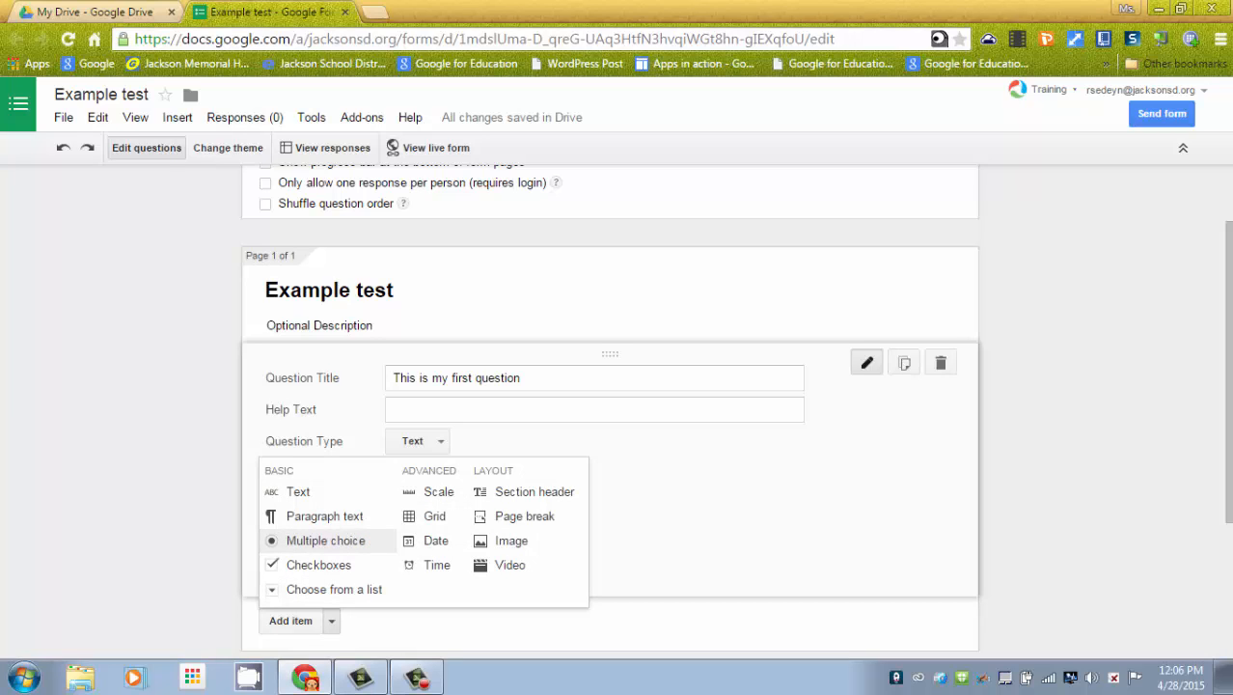
pyautogui.click(325, 540)
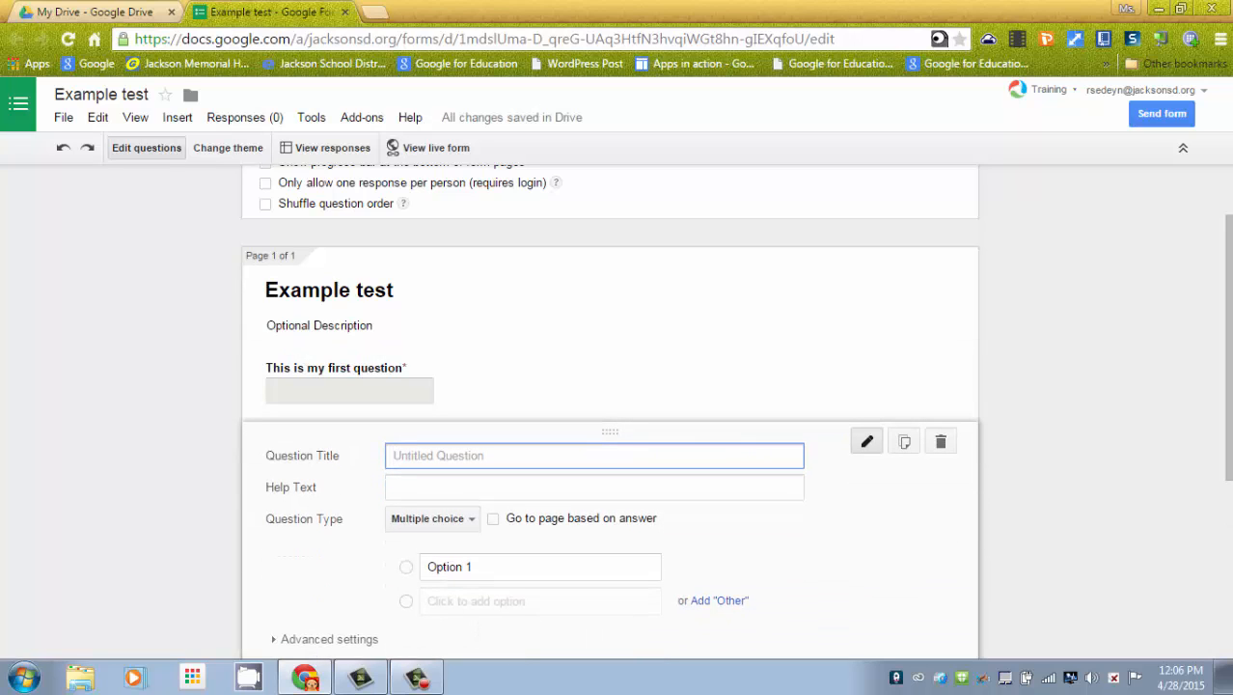
pyautogui.write('Question number 2 goes here.')
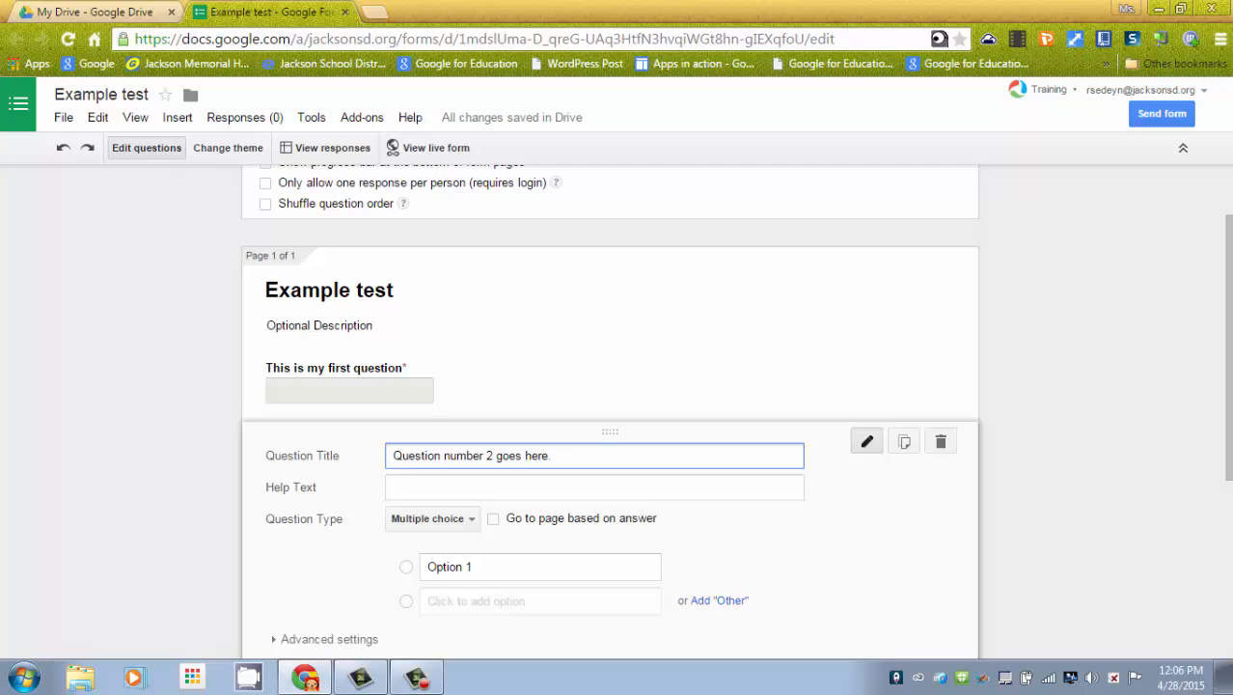
pyautogui.click(476, 600)
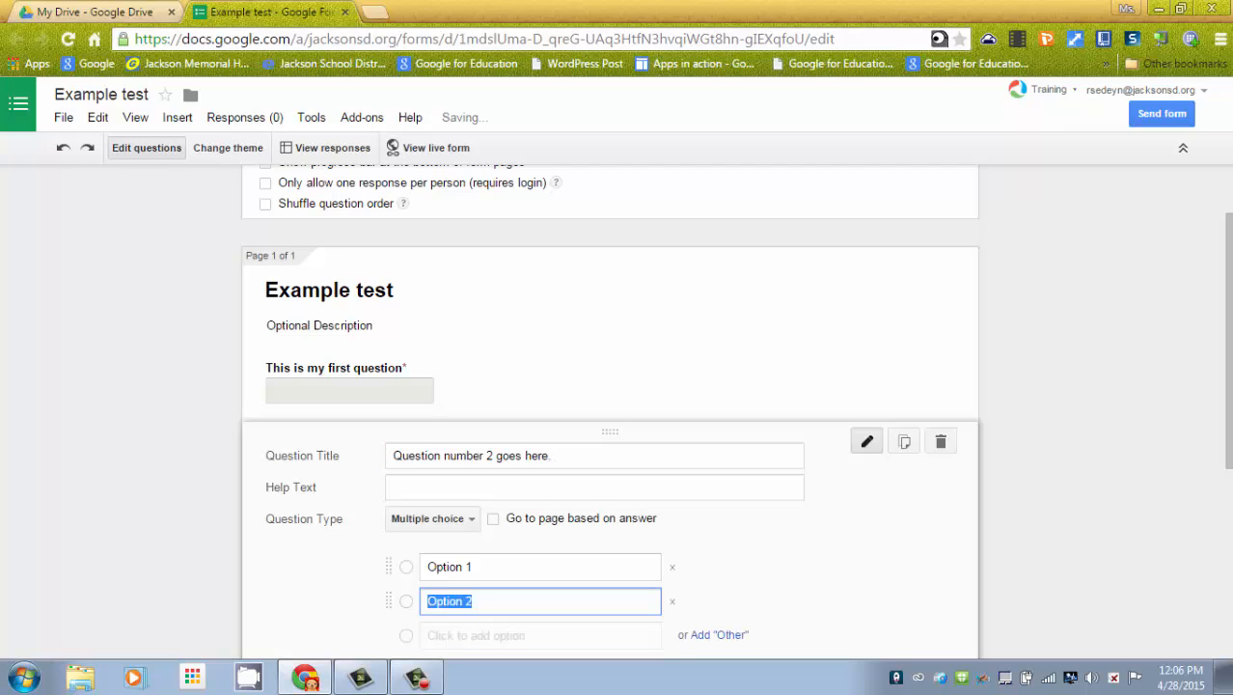
pyautogui.press('Return')
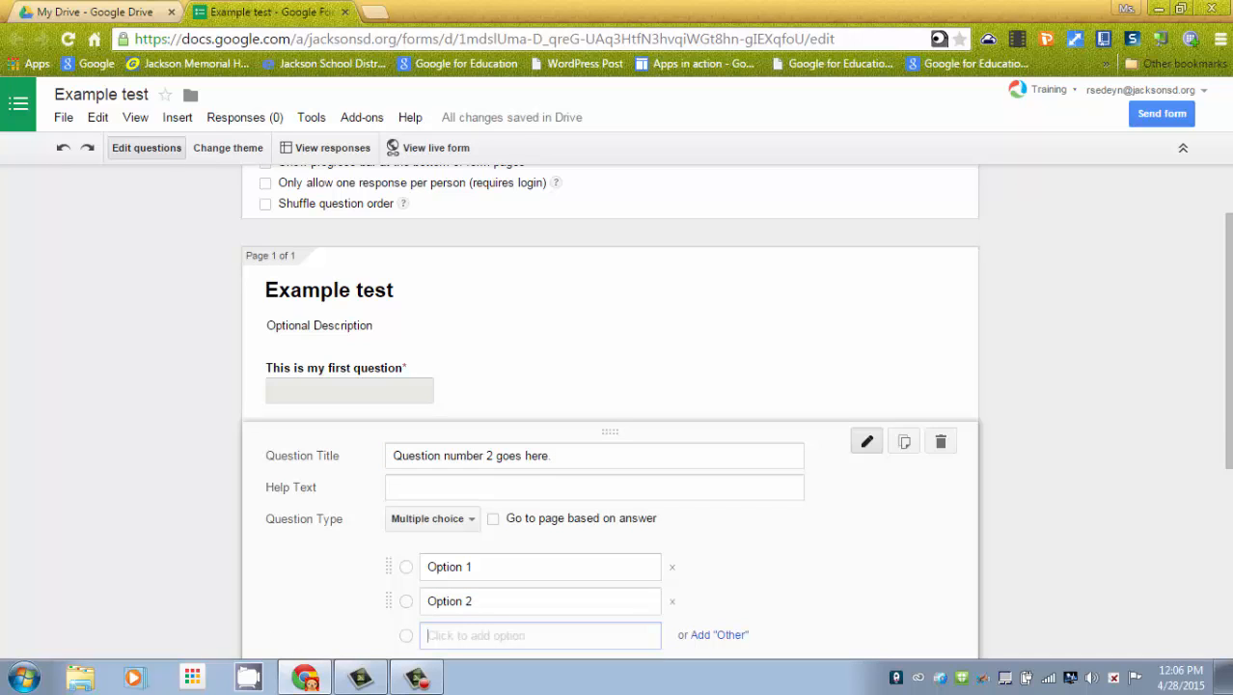
# Step: Add the answers "yes" and "now" to the second question, and delete both again
pyautogui.write('yes')
pyautogui.press('Return')
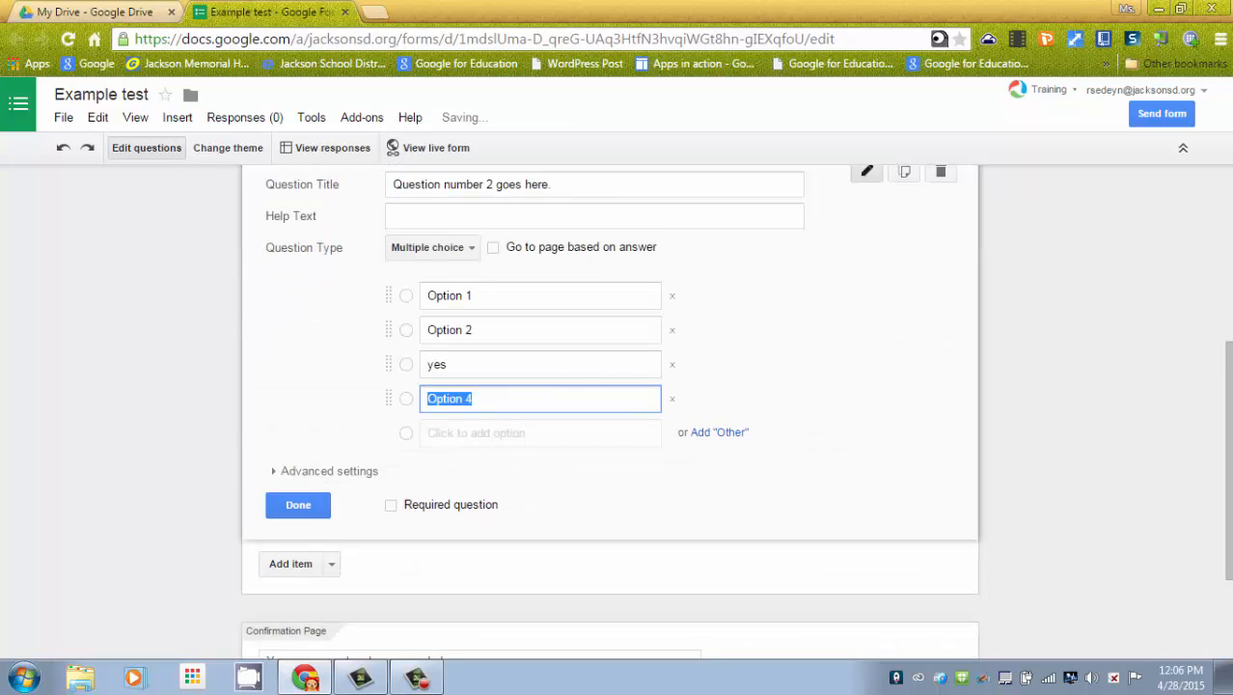
pyautogui.write('now')
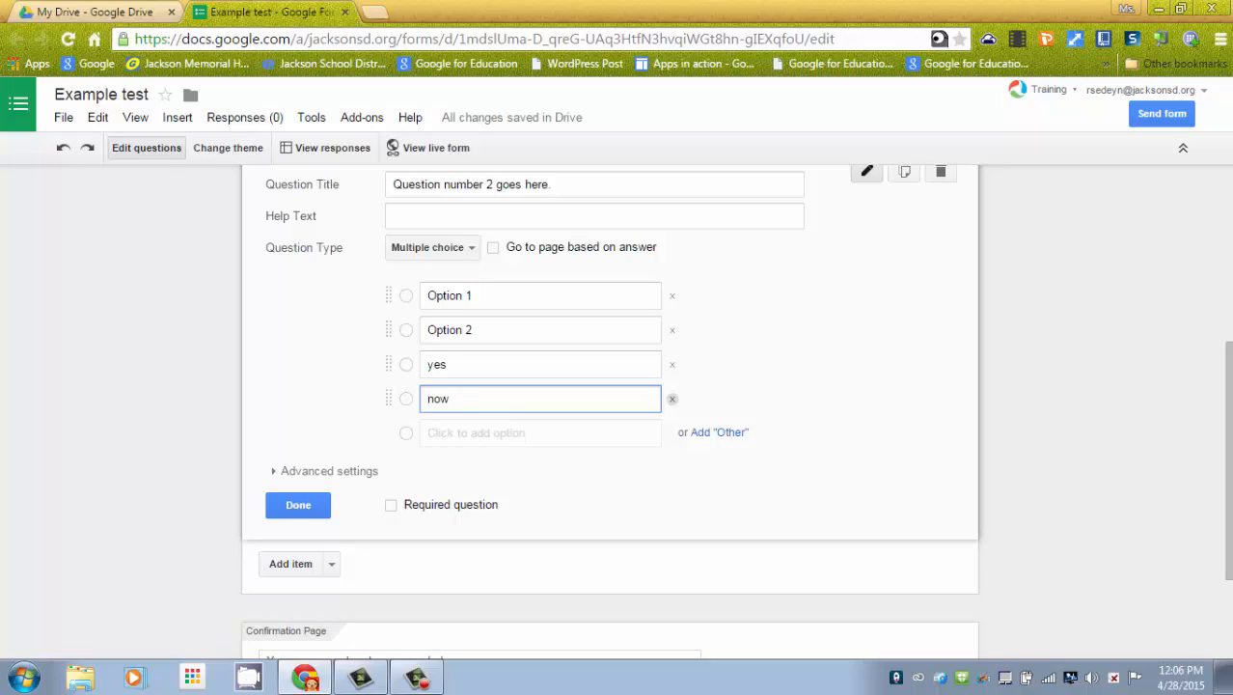
pyautogui.click(671, 398)
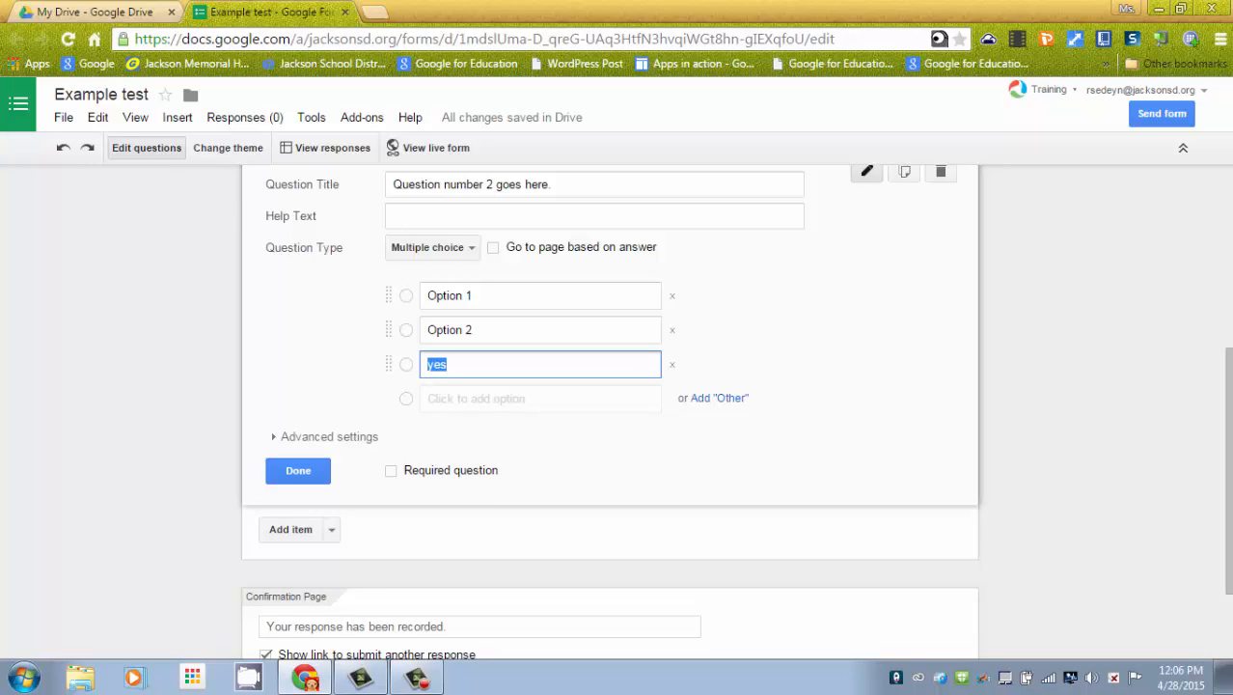
pyautogui.click(672, 364)
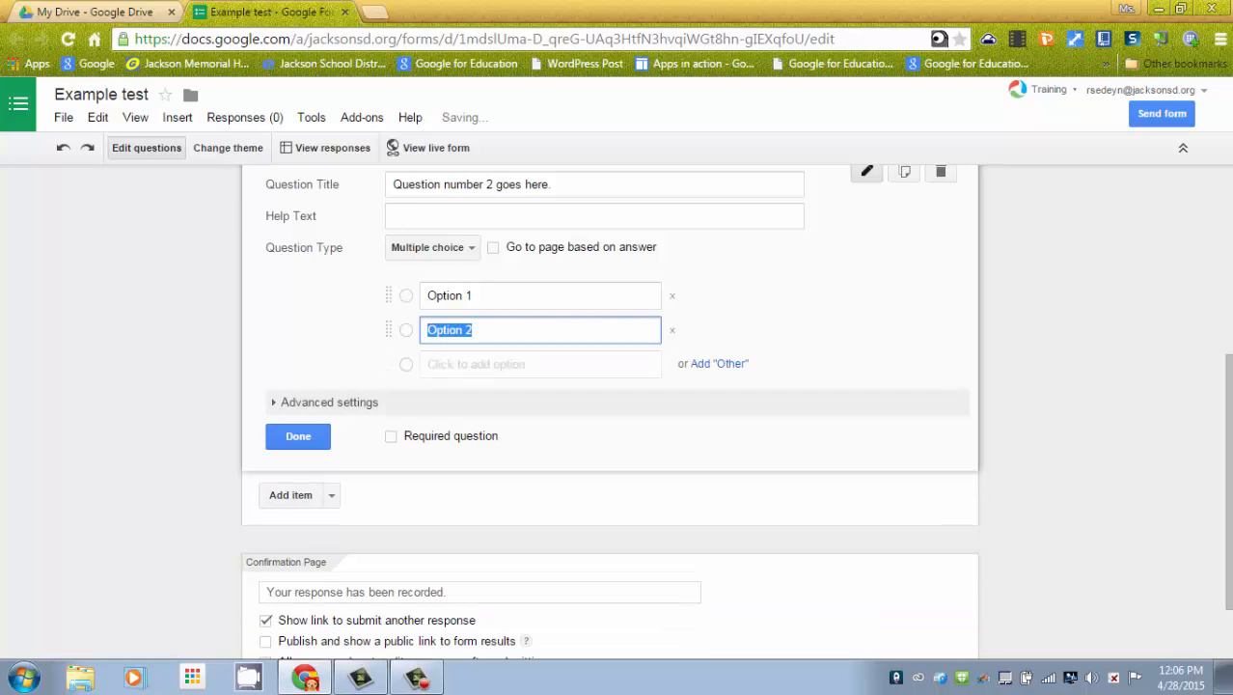
# Step: Add an "Other" answer with a write-in field to the second question
pyautogui.click(719, 362)
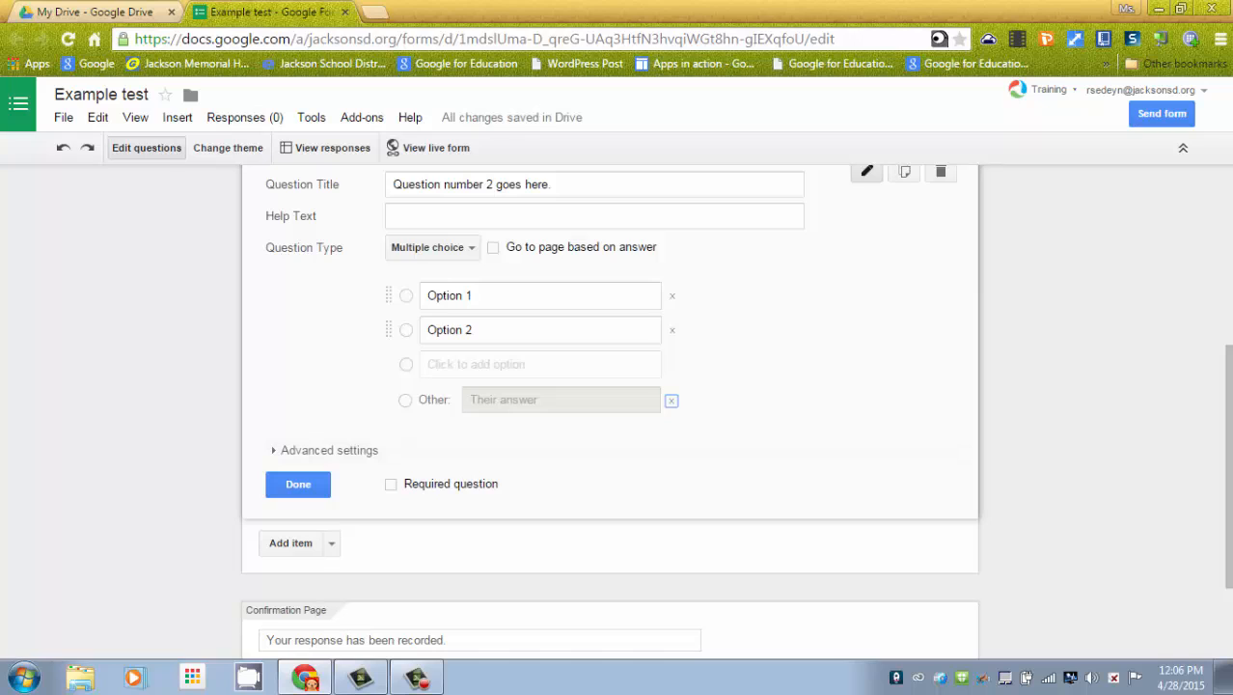
# Step: Add a choose-from-a-list question titled "Question 3 is here" with the help text "Reminder to assist in answering the question"
pyautogui.click(332, 543)
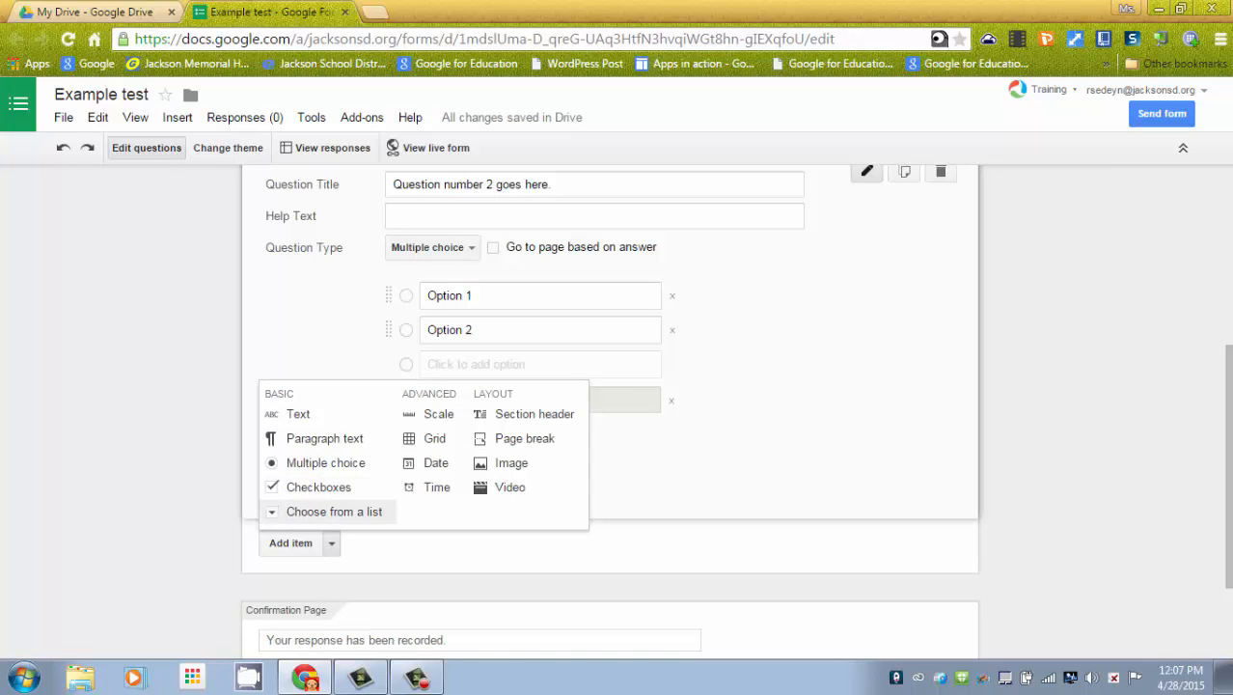
pyautogui.click(334, 512)
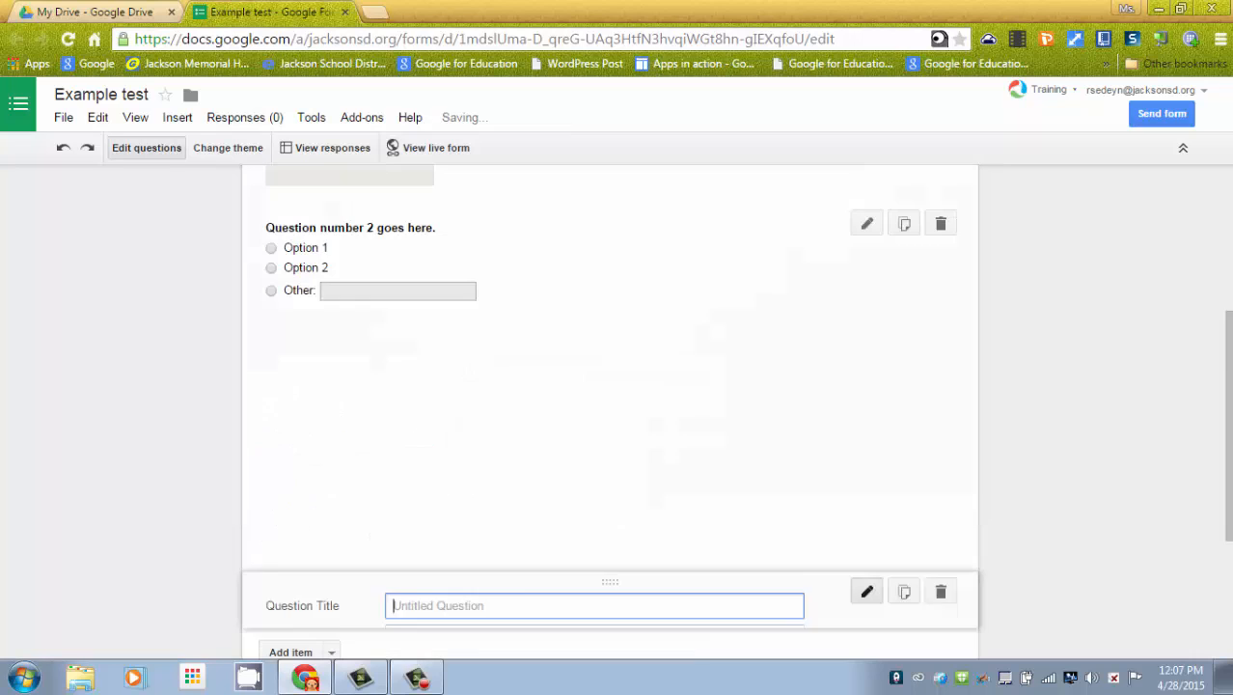
pyautogui.write('Q')
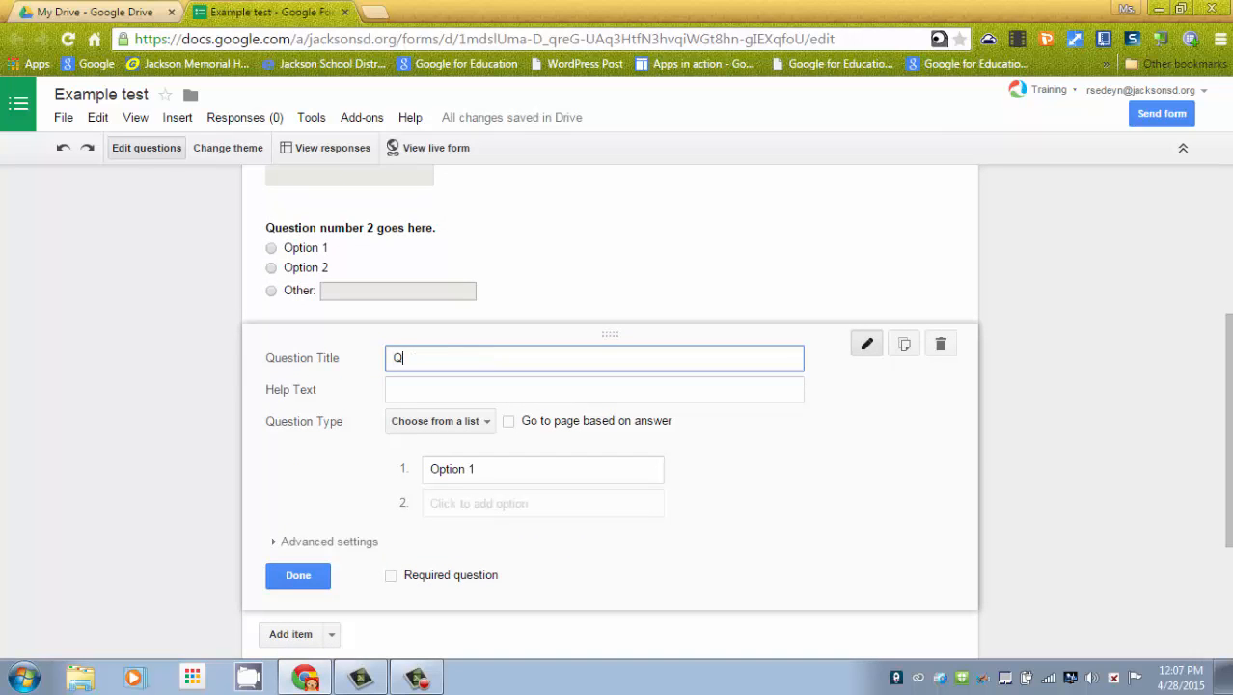
pyautogui.write('uestion 3 is here')
pyautogui.press('Tab')
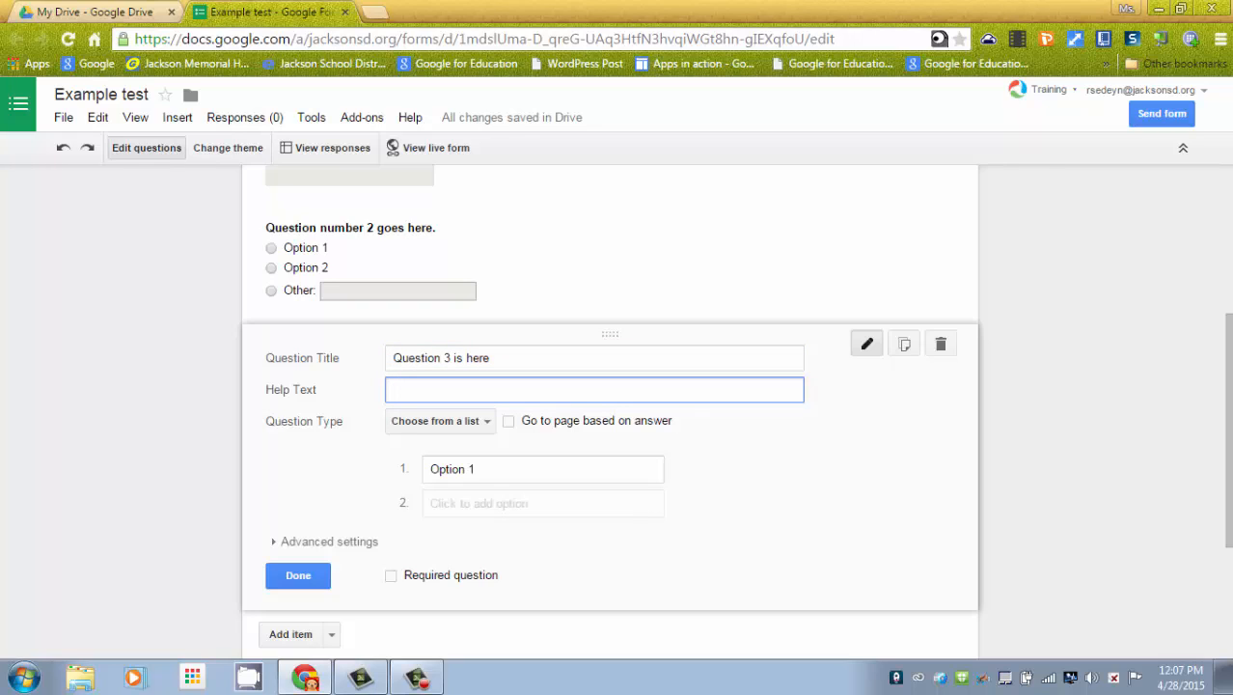
pyautogui.write('Reminder to assist in answering the question')
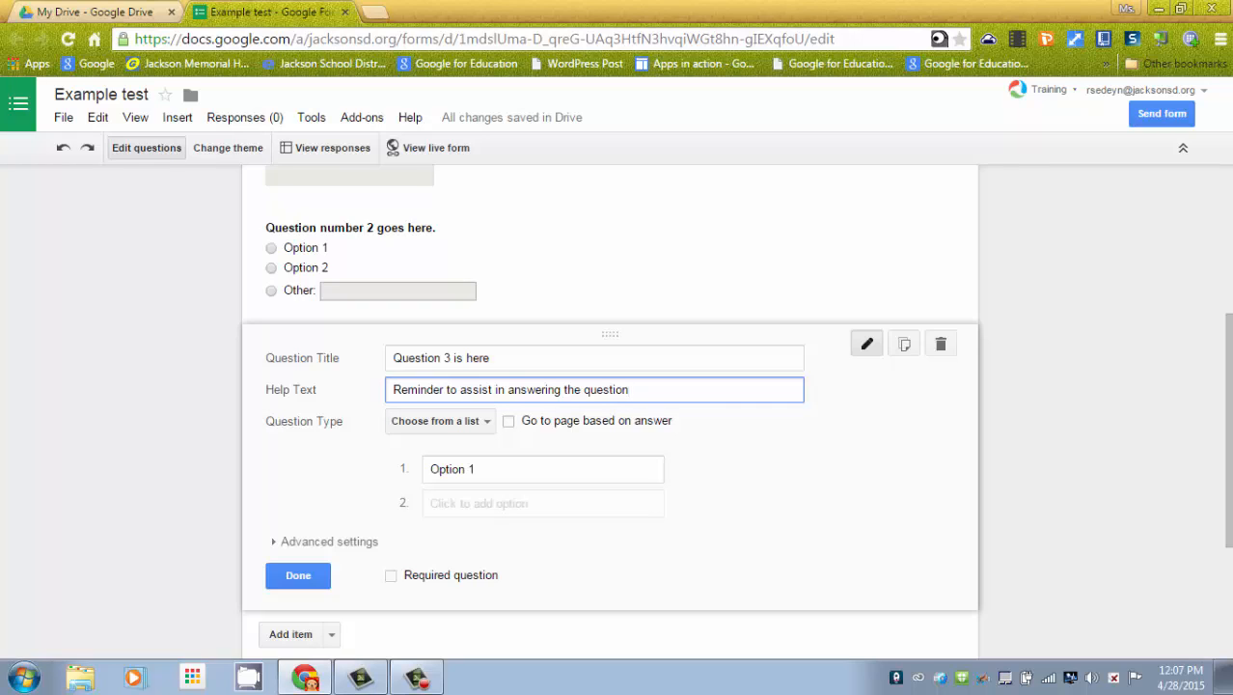
# Step: Turn on going to a page based on the answer for the third question, and make Option 1 submit the form
pyautogui.click(508, 421)
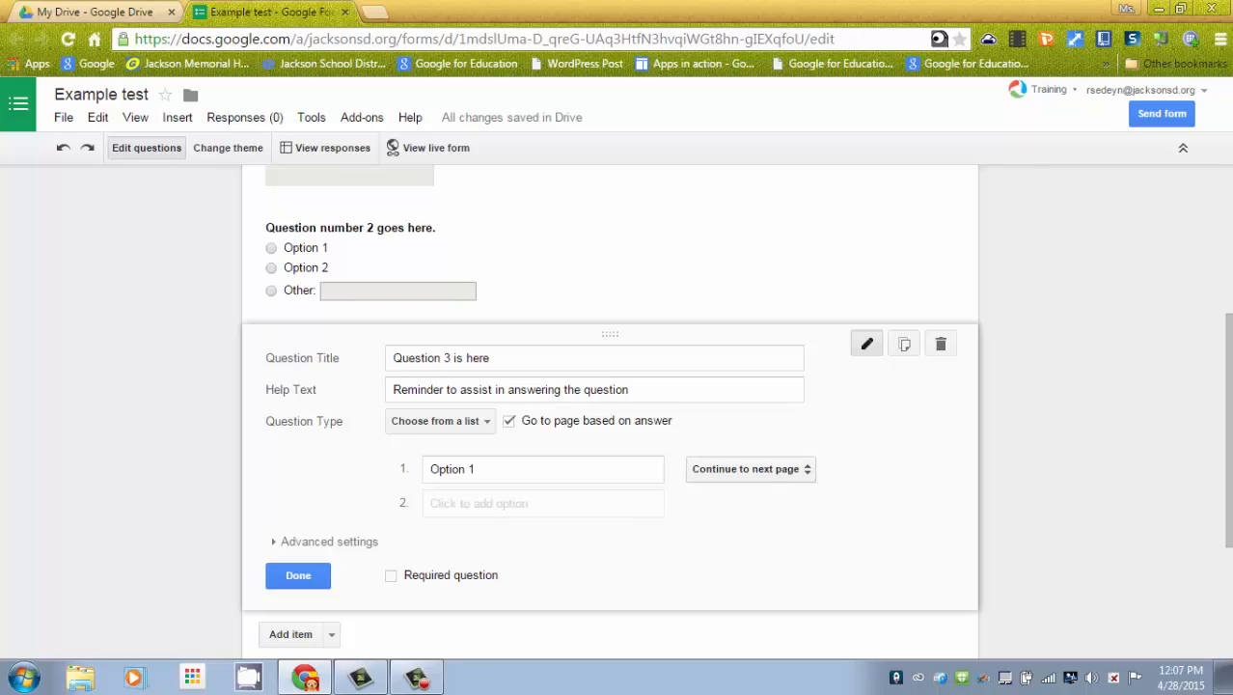
pyautogui.click(750, 469)
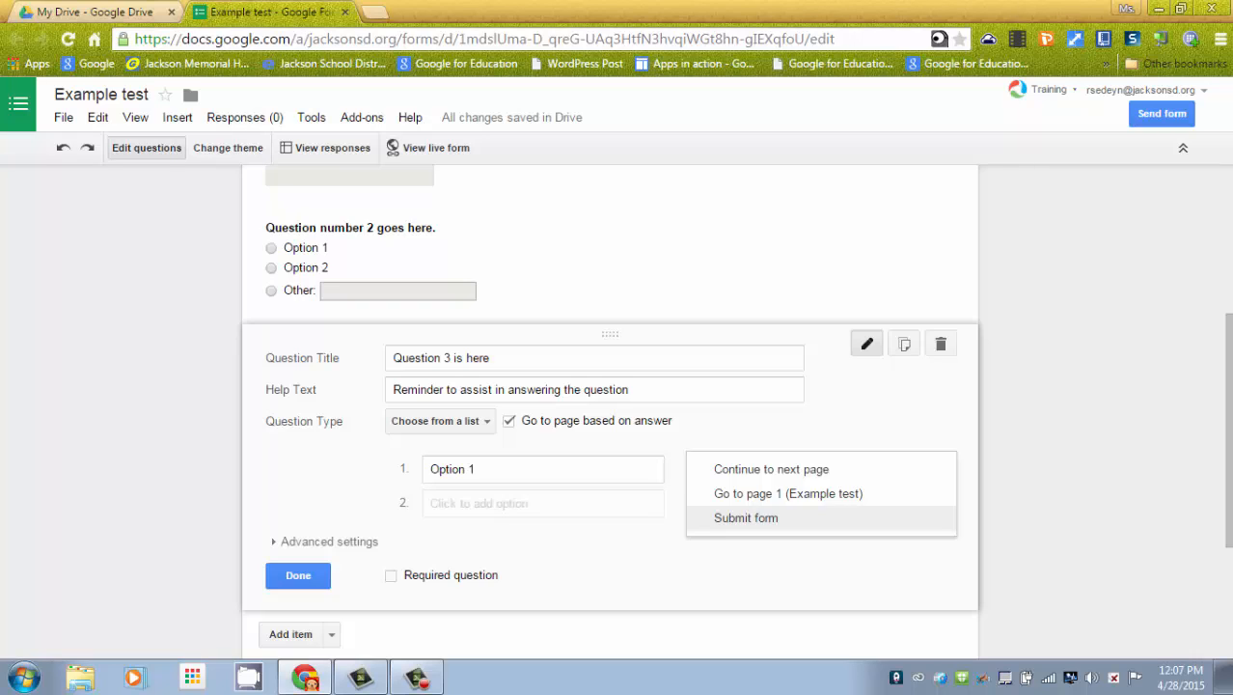
pyautogui.click(746, 517)
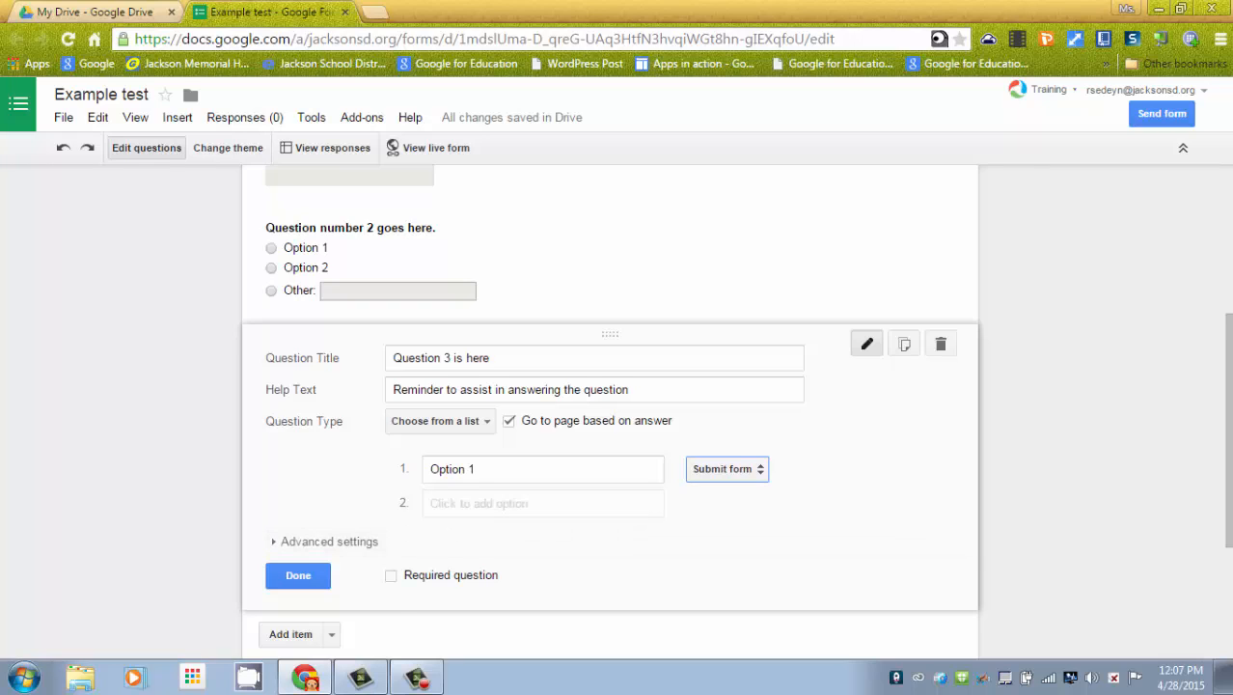
# Step: Add the answers Option 2, Option 3 and Option 4 to the third question and make the question required
pyautogui.click(542, 503)
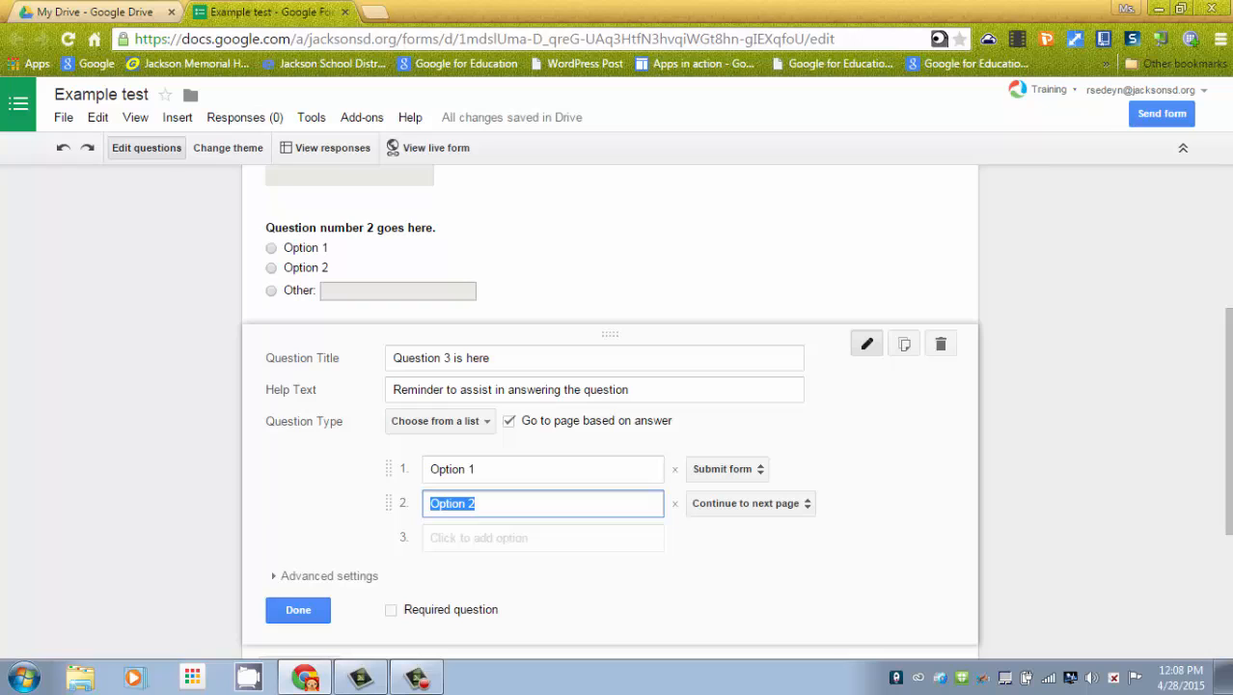
pyautogui.press('Tab')
pyautogui.press('Tab')
pyautogui.press('Tab')
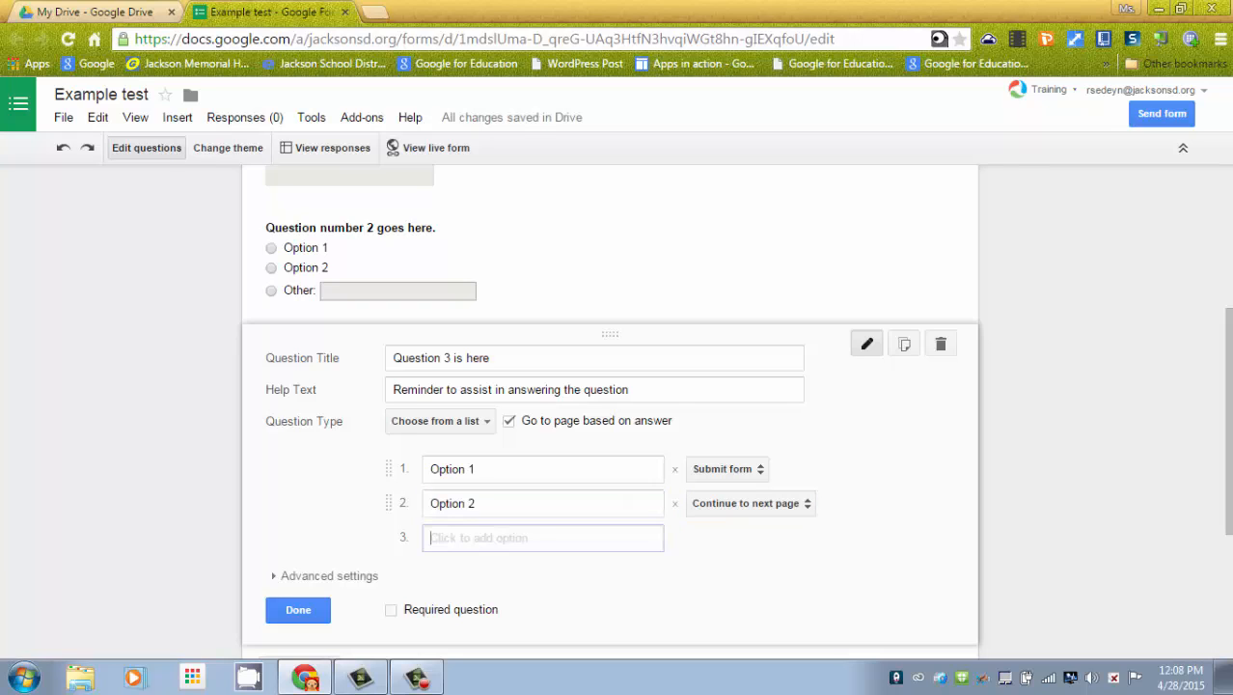
pyautogui.click(542, 538)
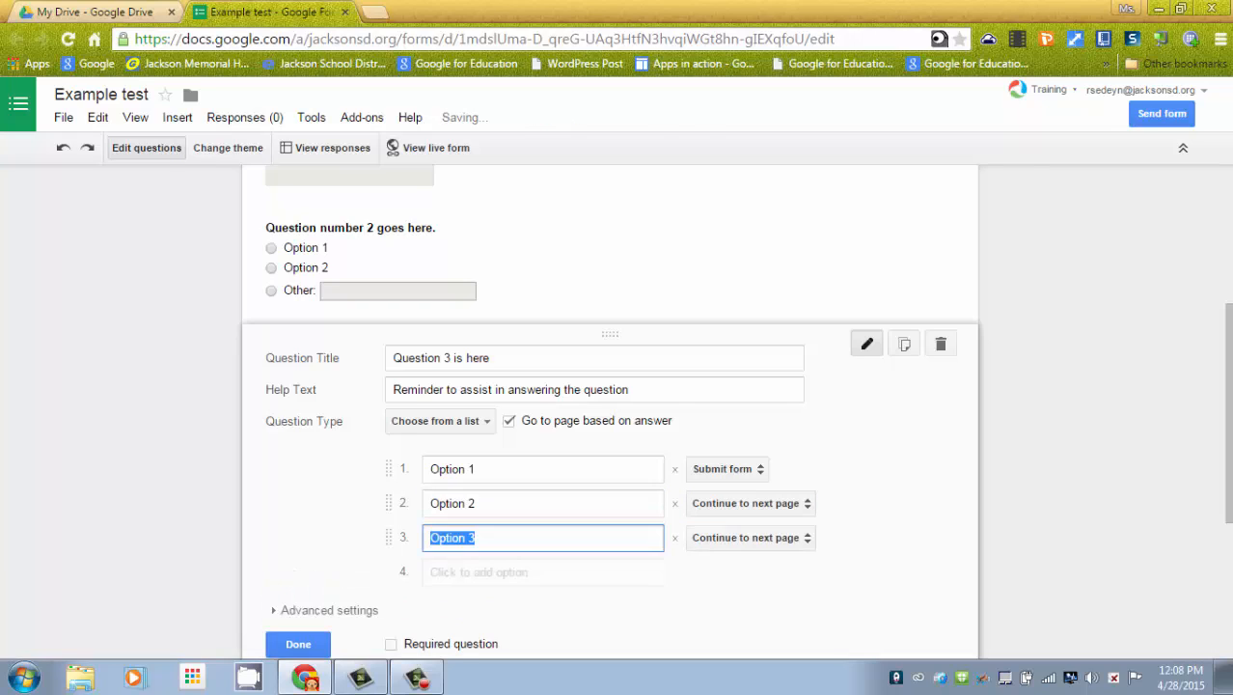
pyautogui.click(542, 572)
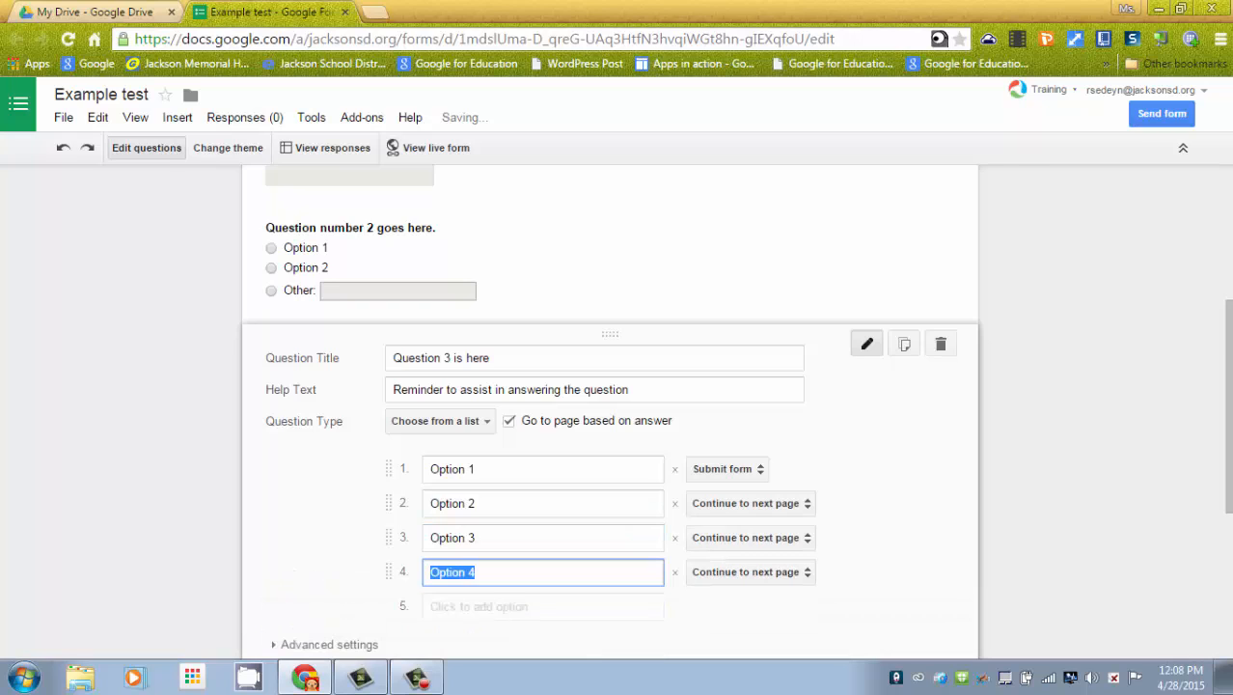
pyautogui.scroll(-1, 609, 411)
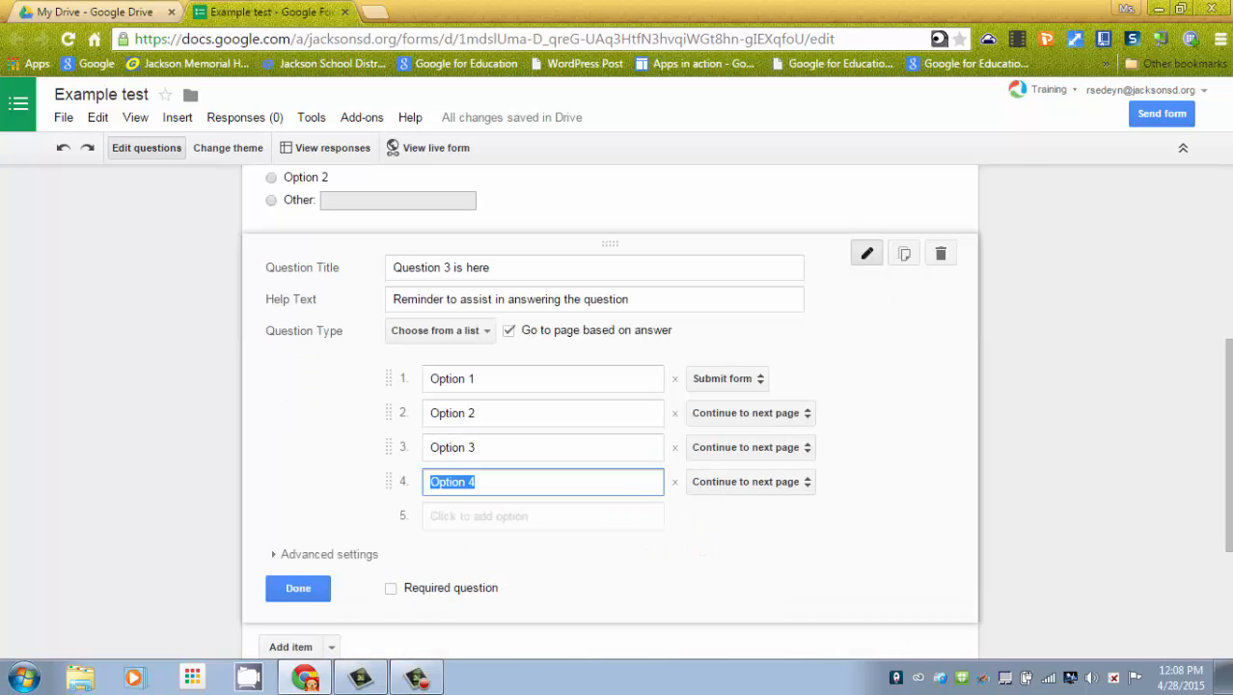
pyautogui.click(390, 587)
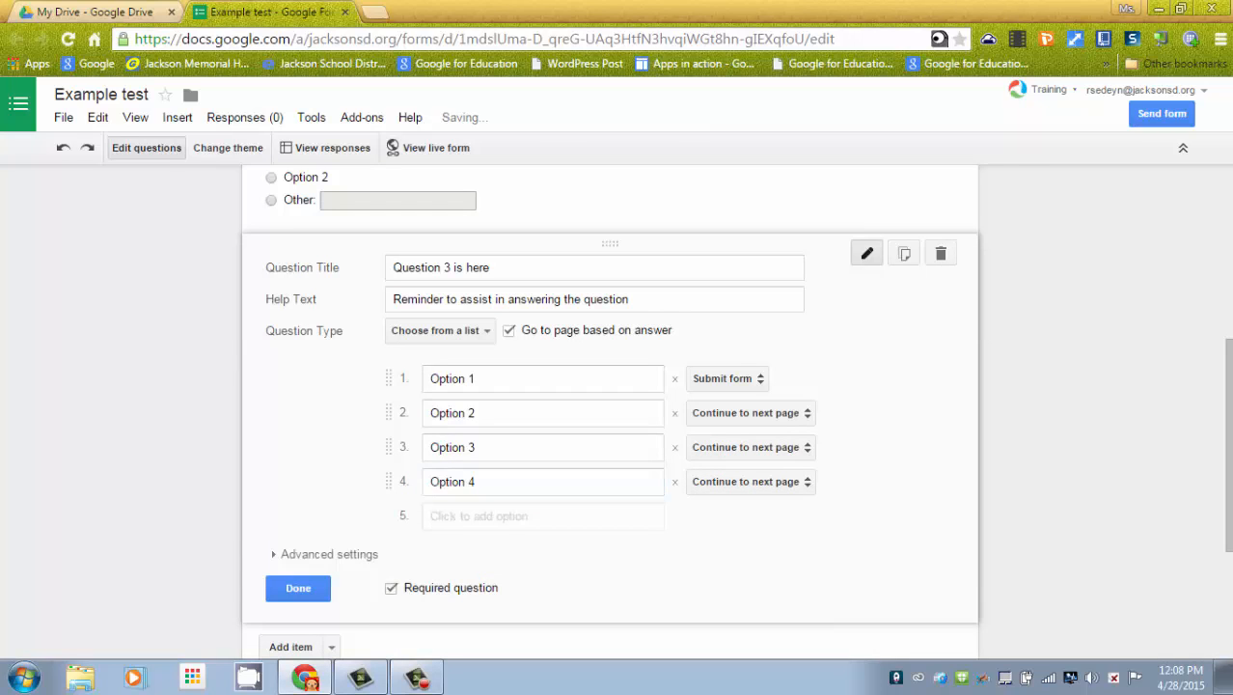
# Step: Check the live form, including the first question's answer field and the third question's answer list, and return to editing the form
pyautogui.scroll(5, 609, 407)
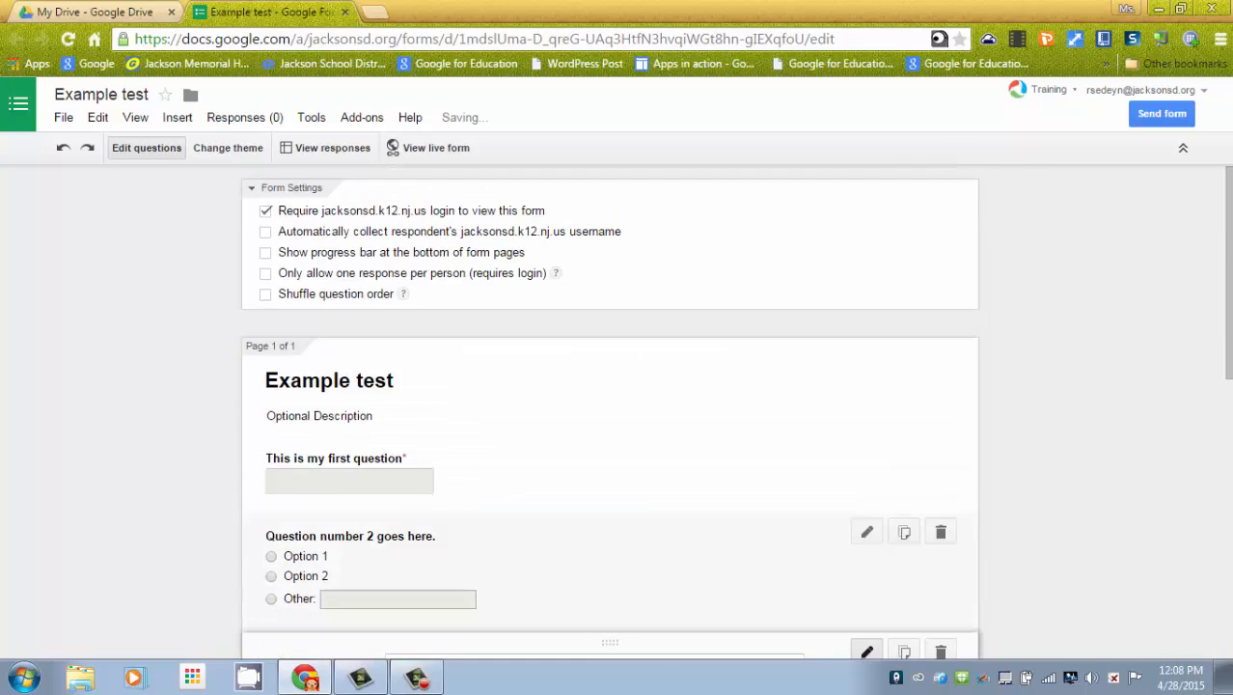
pyautogui.scroll(-4, 610, 407)
pyautogui.scroll(-3, 610, 407)
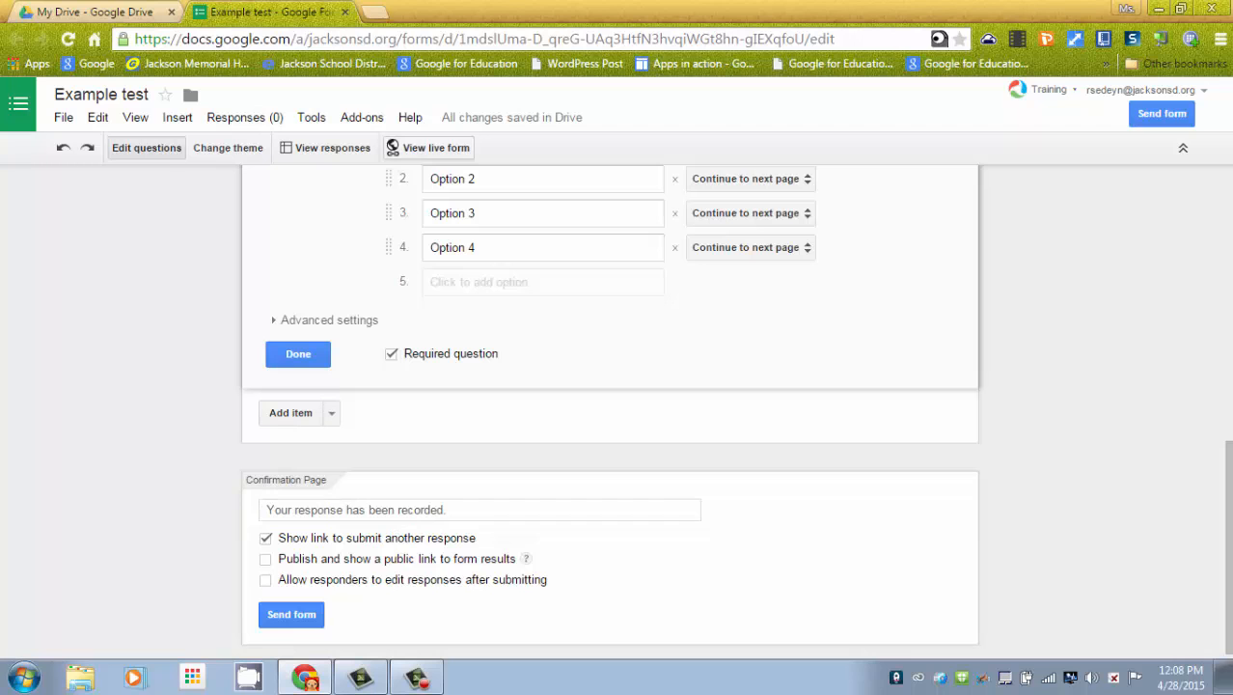
pyautogui.scroll(6, 609, 407)
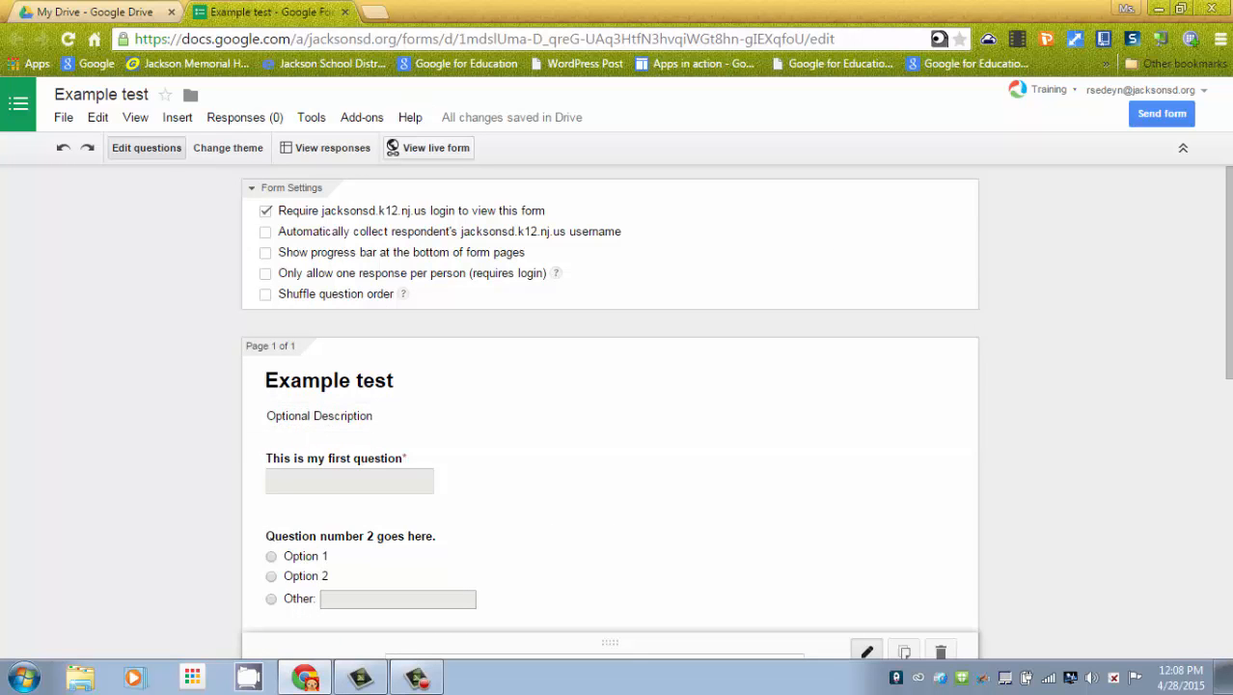
pyautogui.click(424, 148)
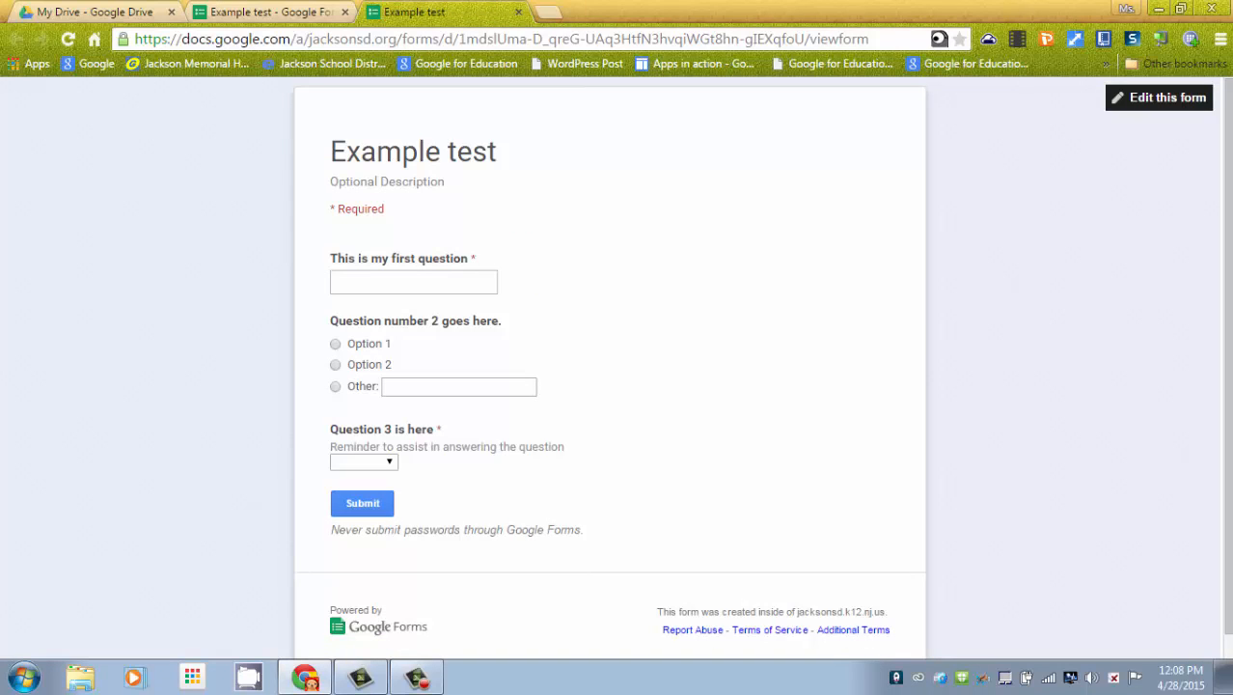
pyautogui.click(412, 282)
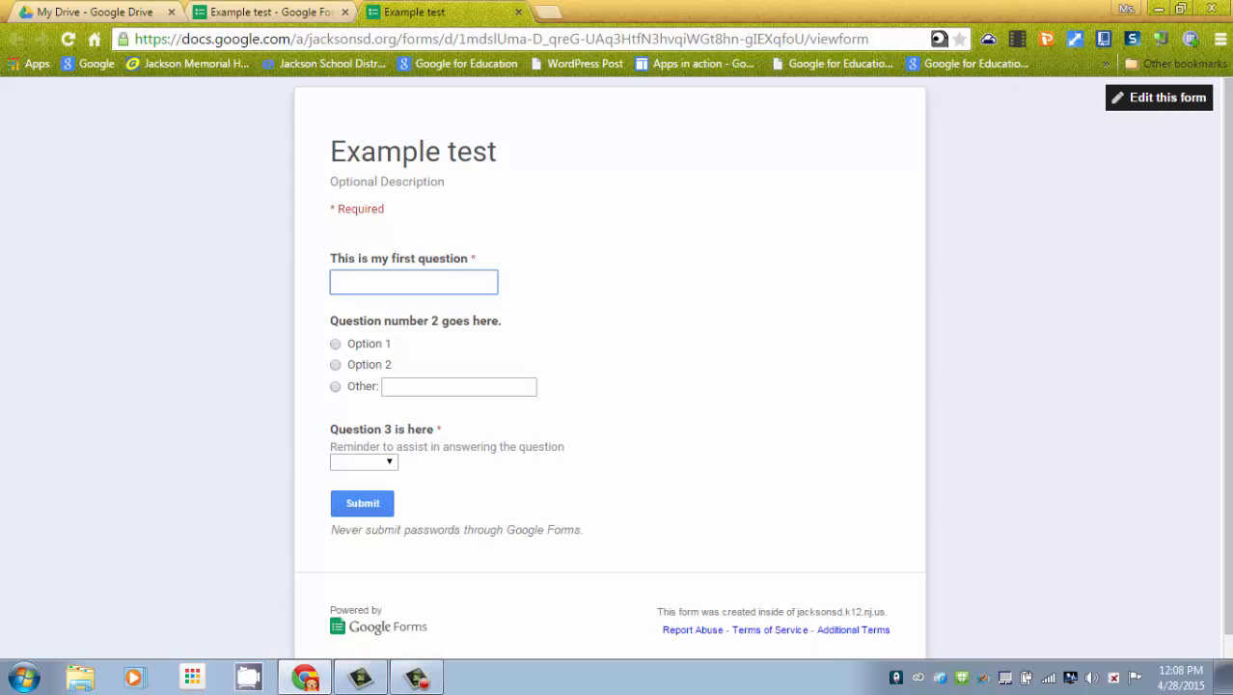
pyautogui.click(376, 462)
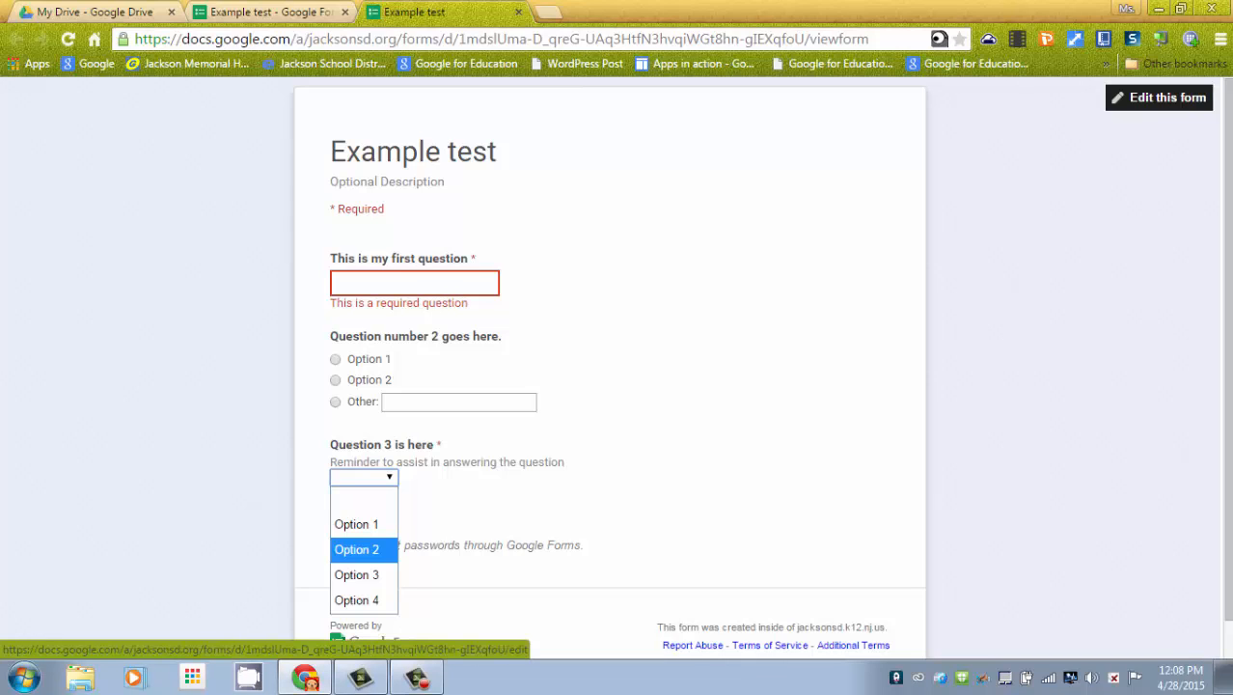
pyautogui.click(1159, 98)
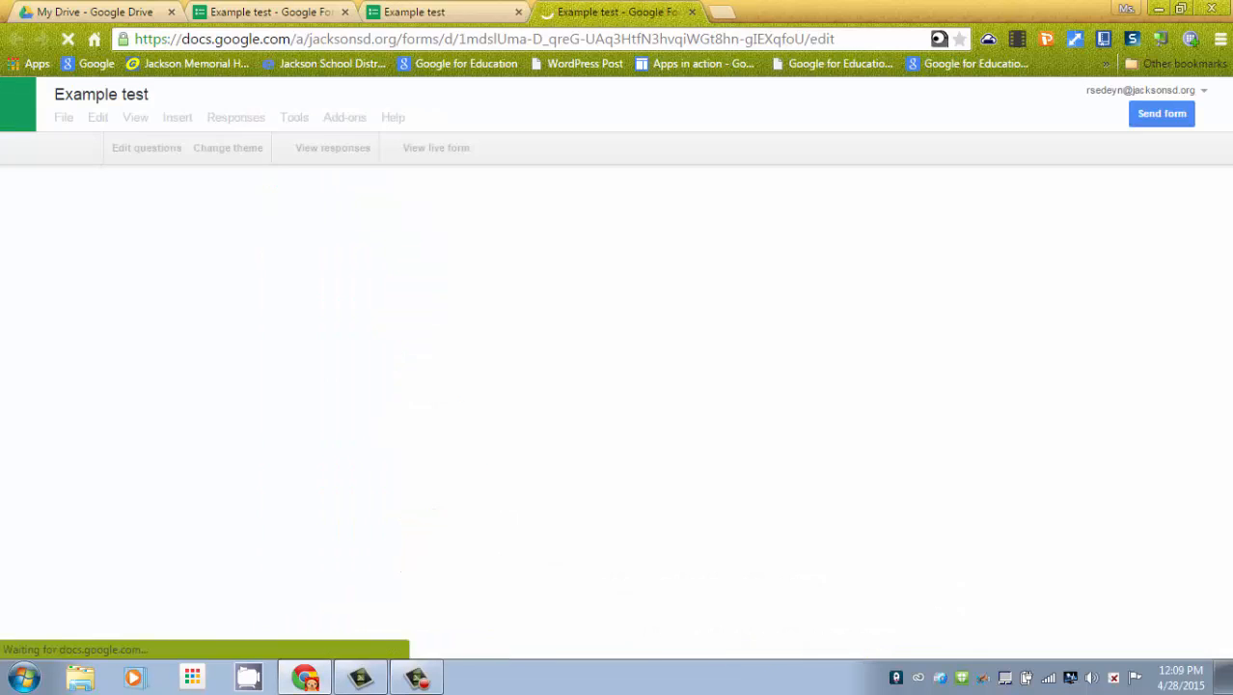